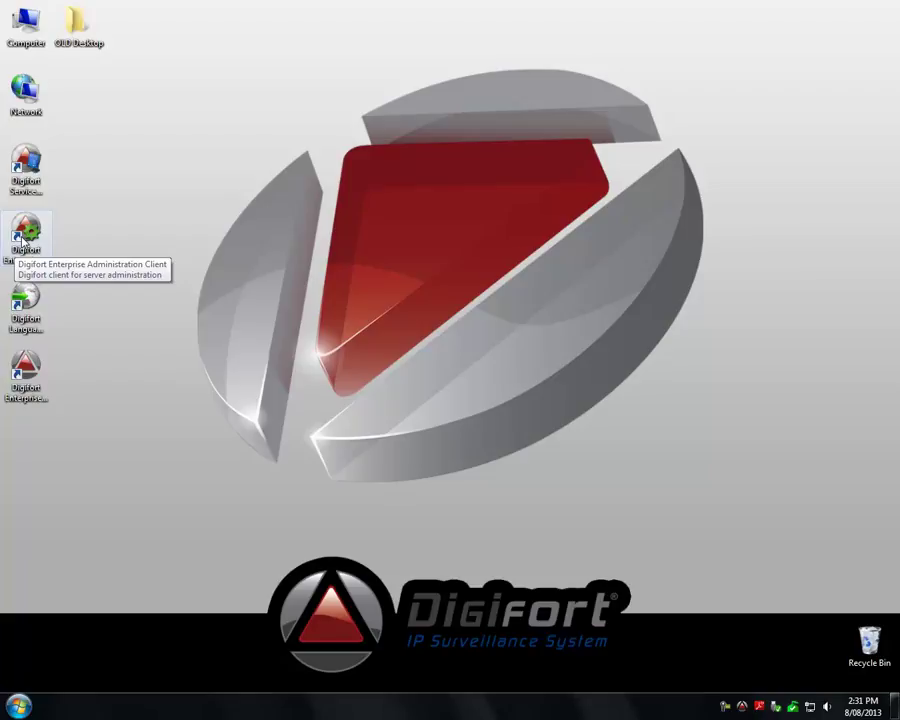
Launch the Administration Client, log in to My server and begin adding a camera
double_click(22, 239)
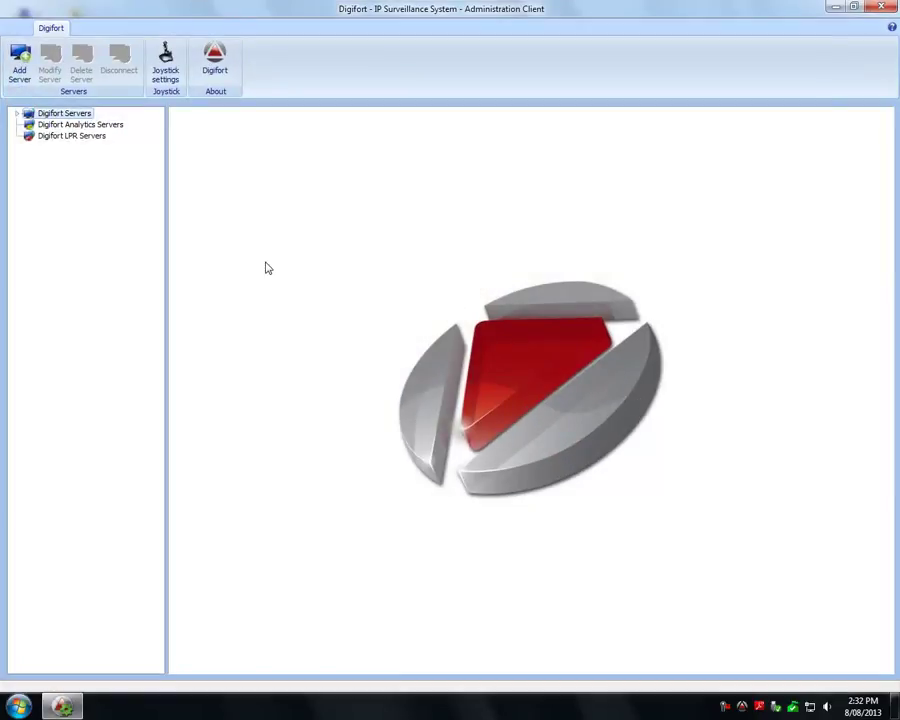
double_click(46, 116)
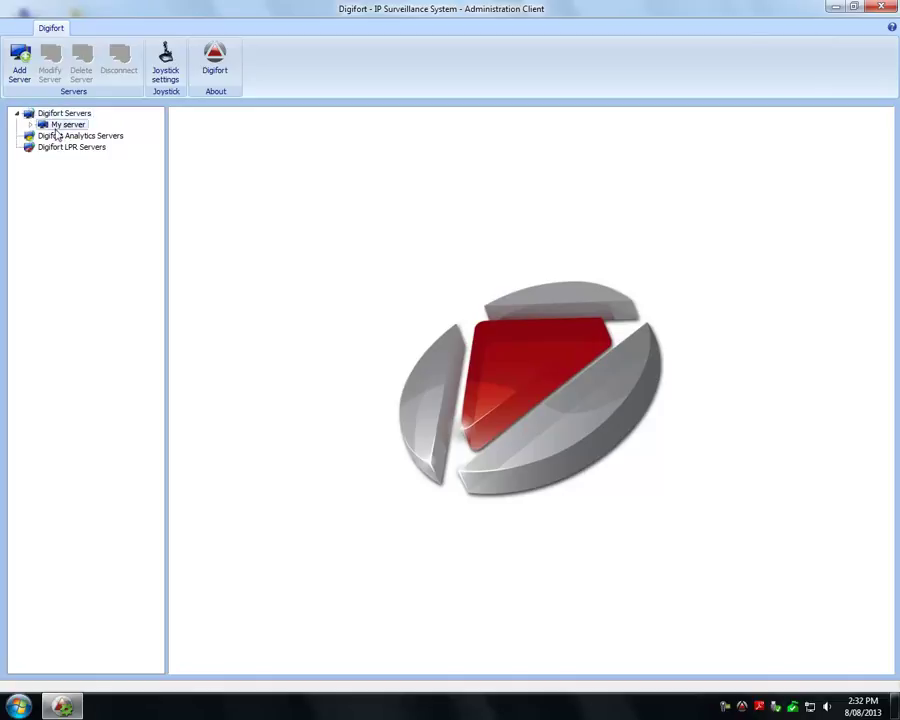
double_click(56, 127)
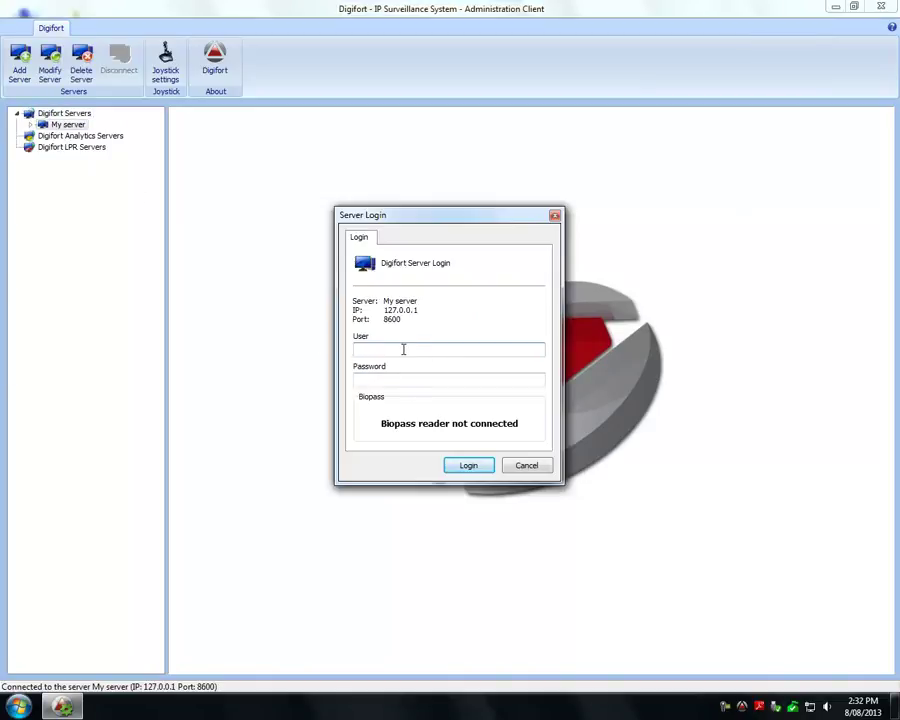
key(Return)
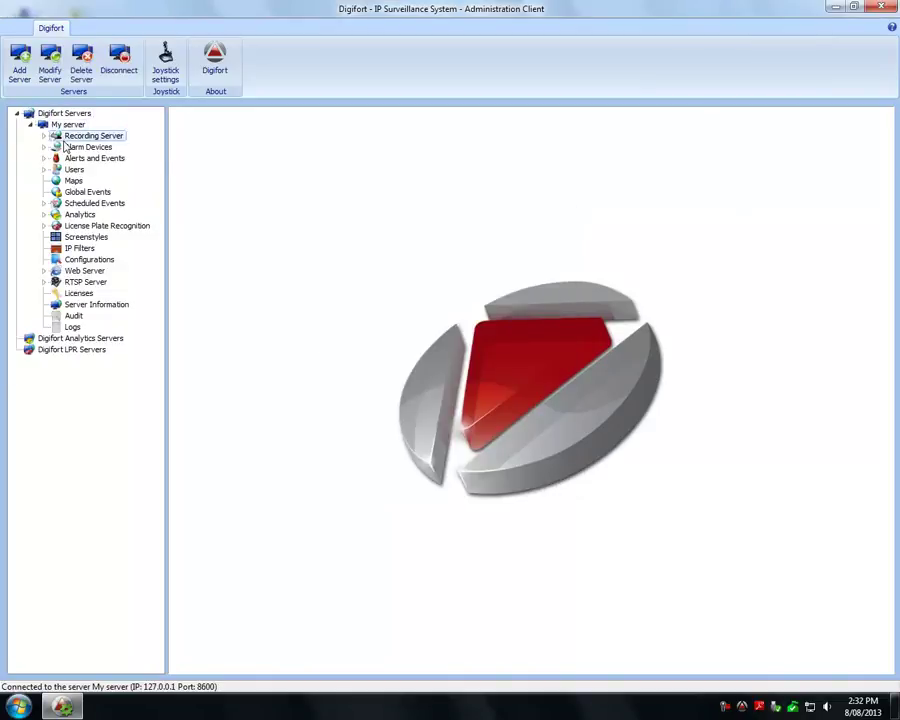
click(64, 140)
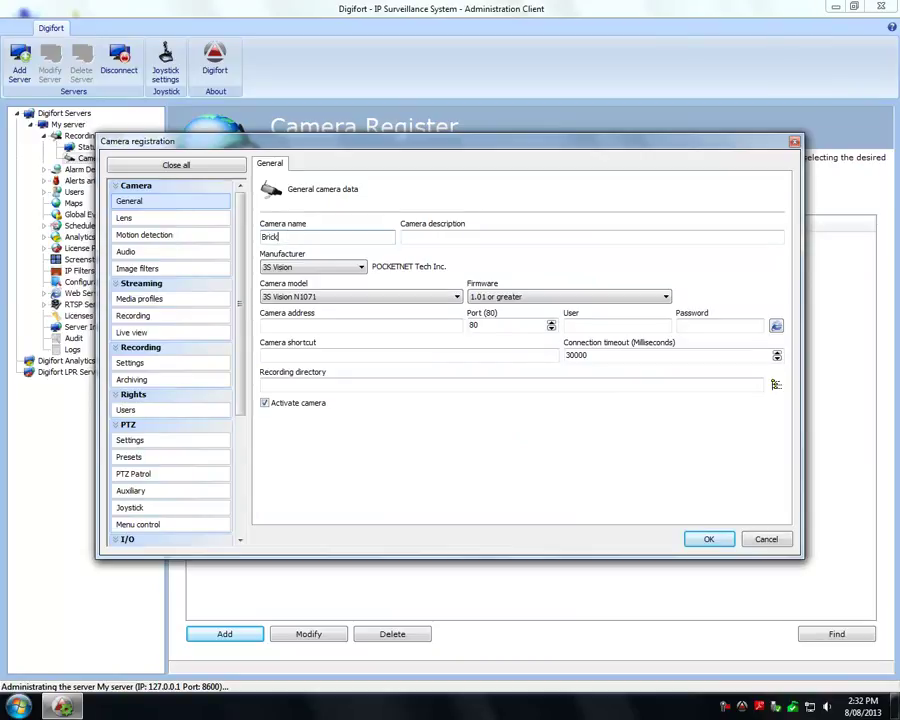
Enter the camera description and select manufacturer Brickcom with model MD-300Np
click(403, 237)
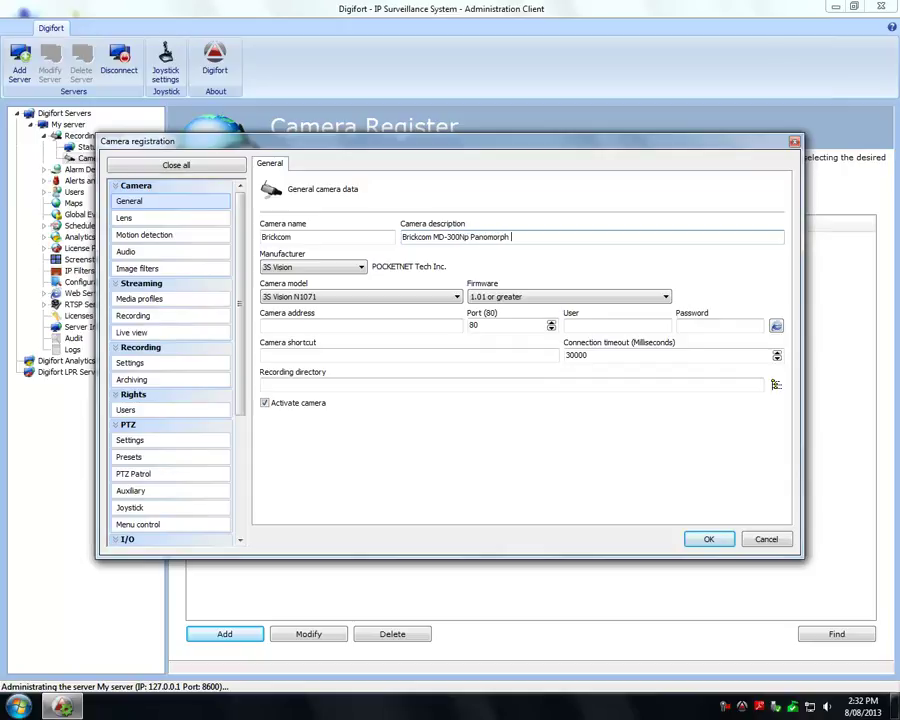
text(ns)
key(Tab)
key(b)
key(r)
key(Tab)
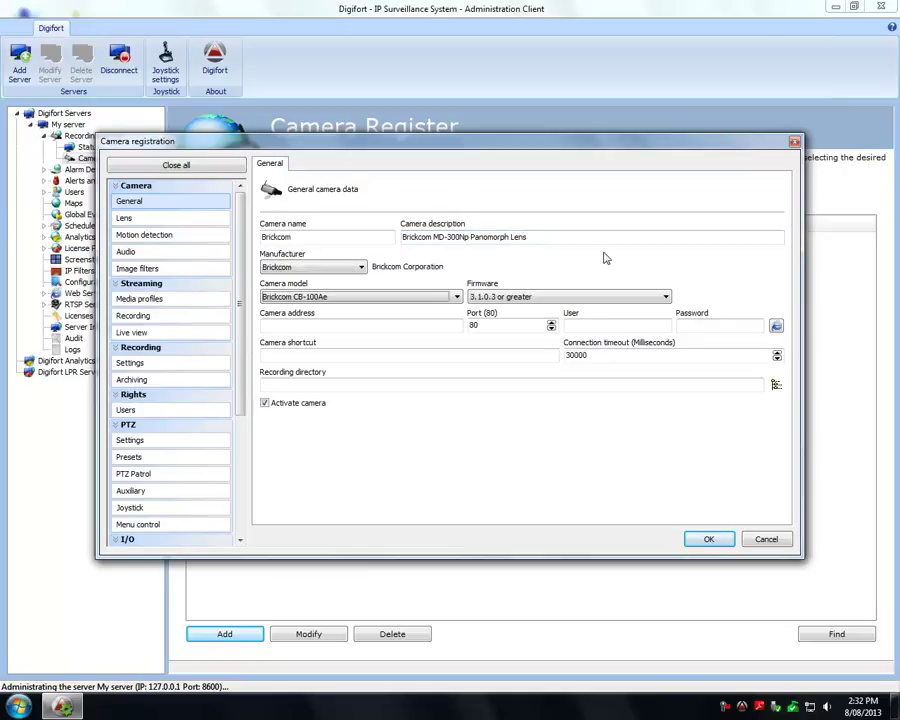
click(333, 300)
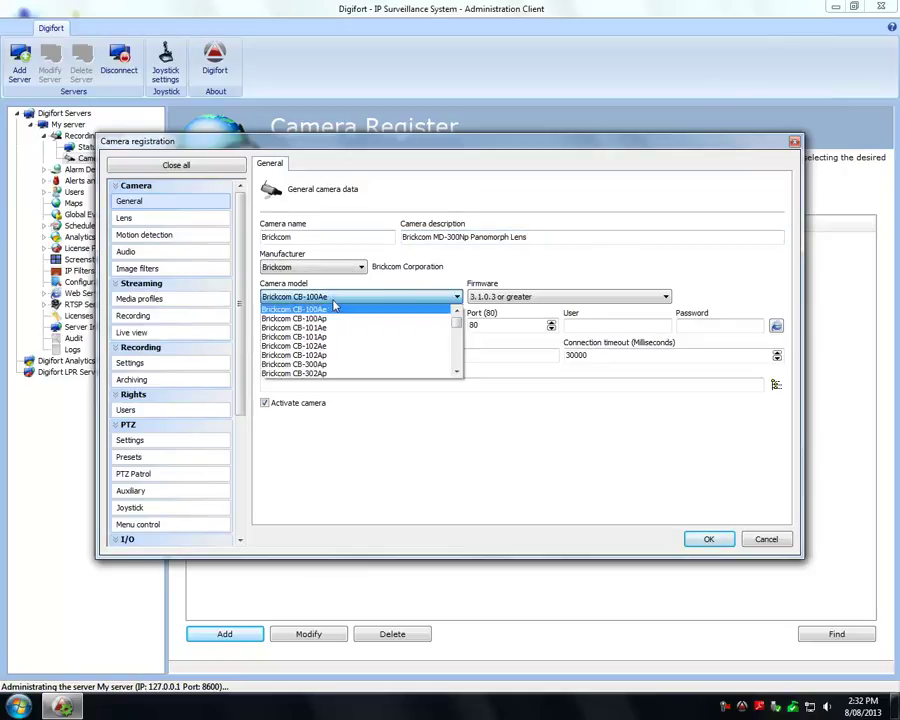
scroll(352, 340, down, 5)
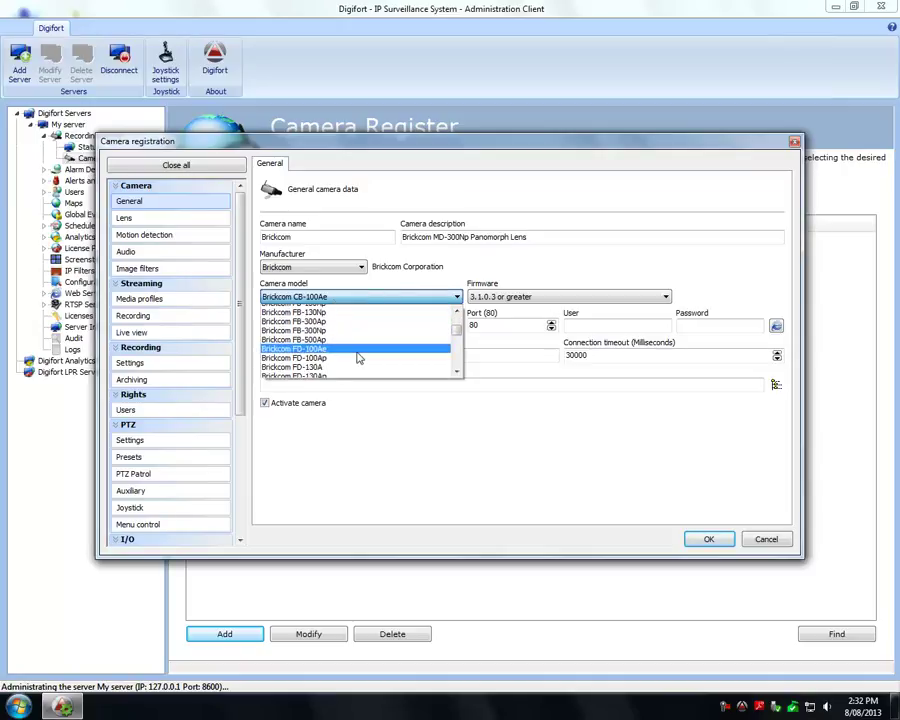
scroll(355, 360, down, 6)
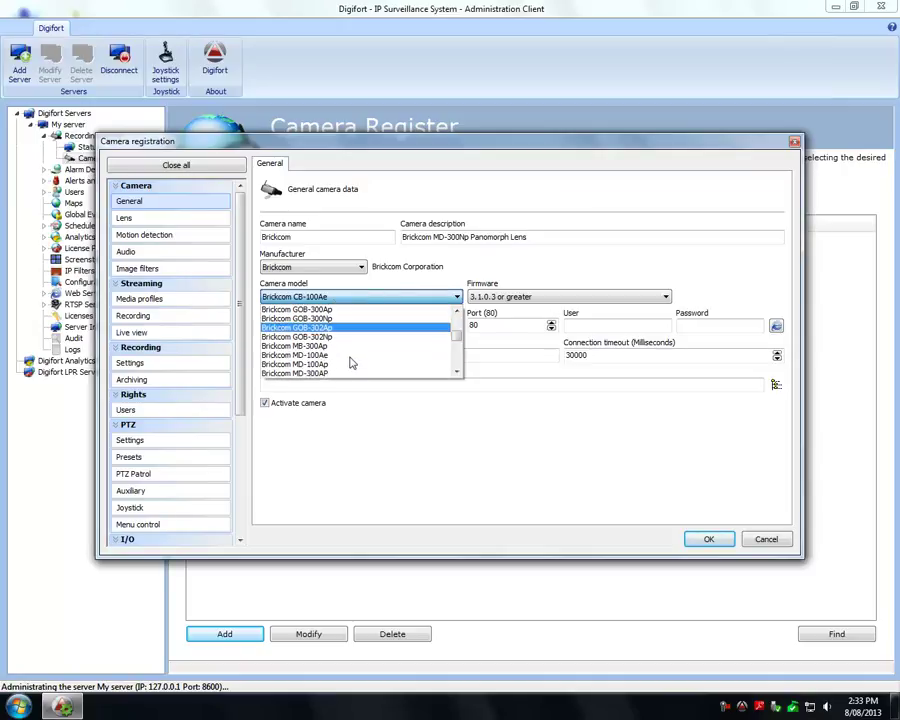
click(341, 361)
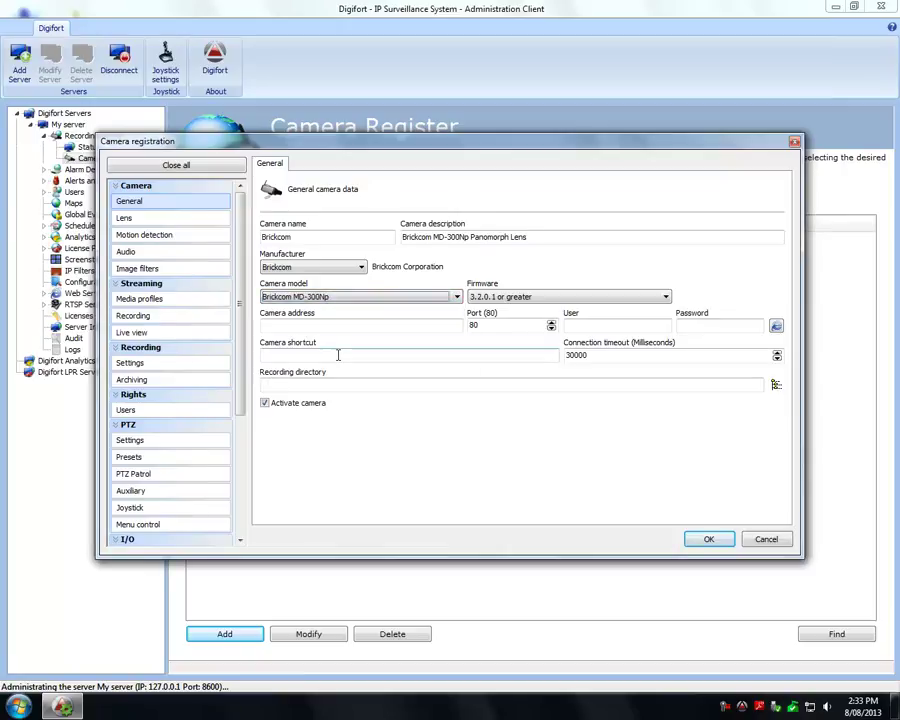
Enter 192.168.1.245 as the camera address
click(355, 325)
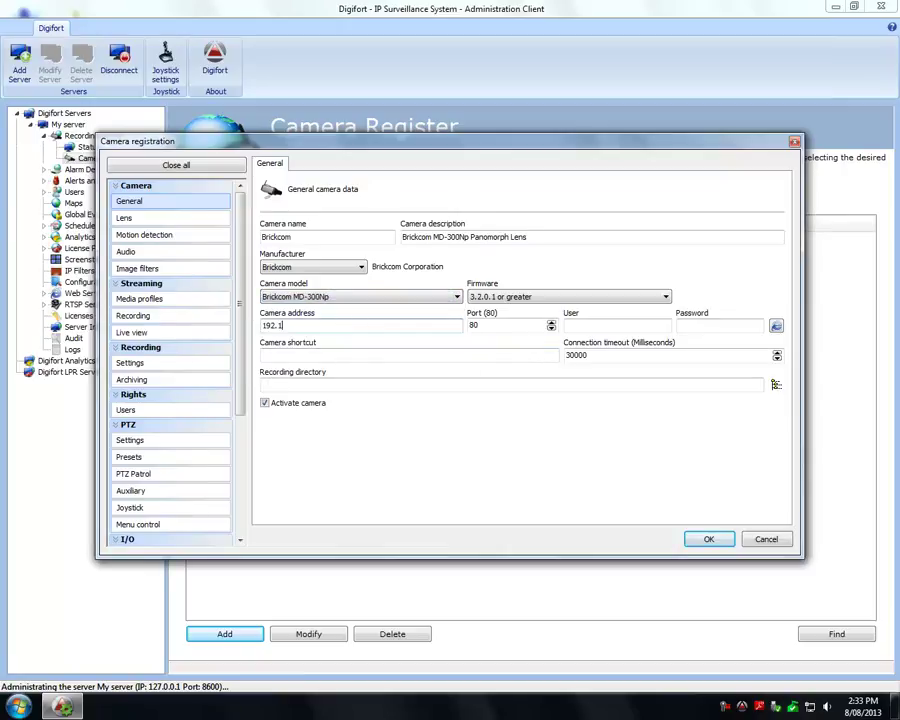
text(192.168.1.245)
click(566, 325)
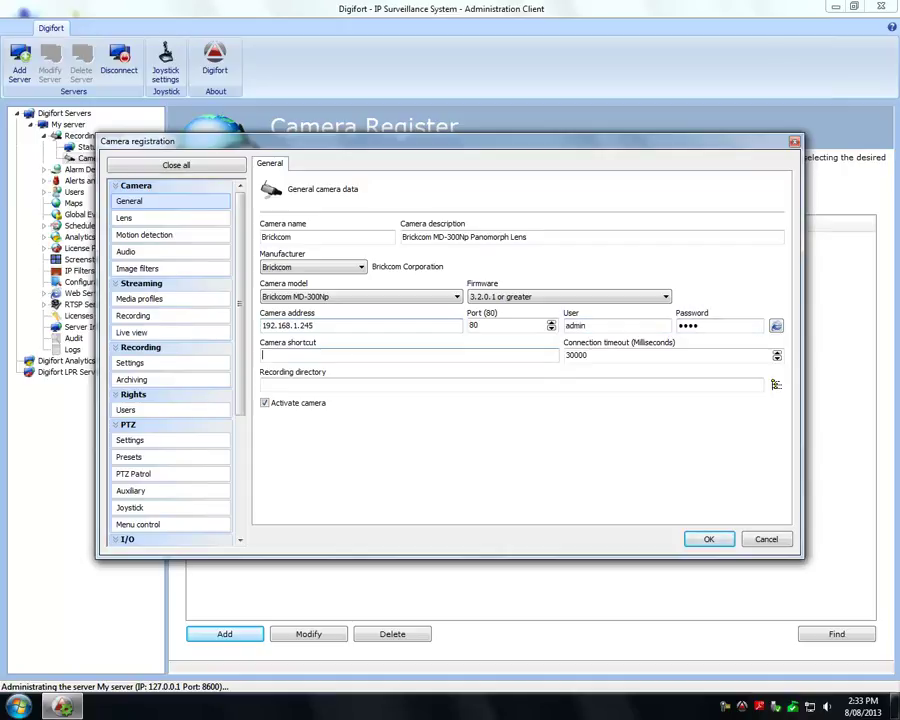
Set the recording directory to D:\Brickcom\ on the D: STORAGE drive
click(777, 386)
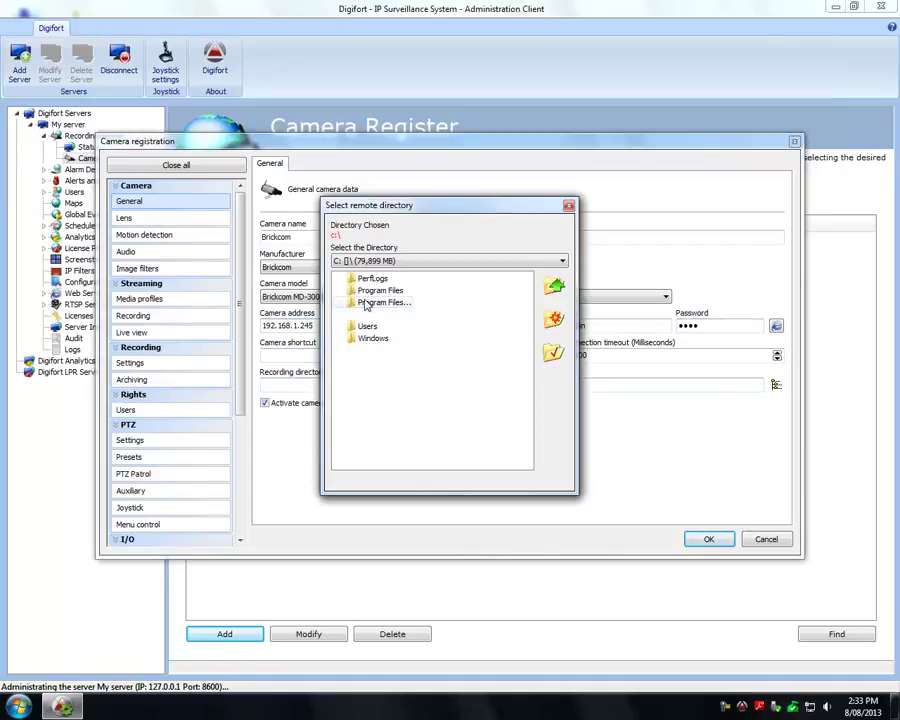
click(450, 260)
click(390, 283)
double_click(366, 314)
click(553, 353)
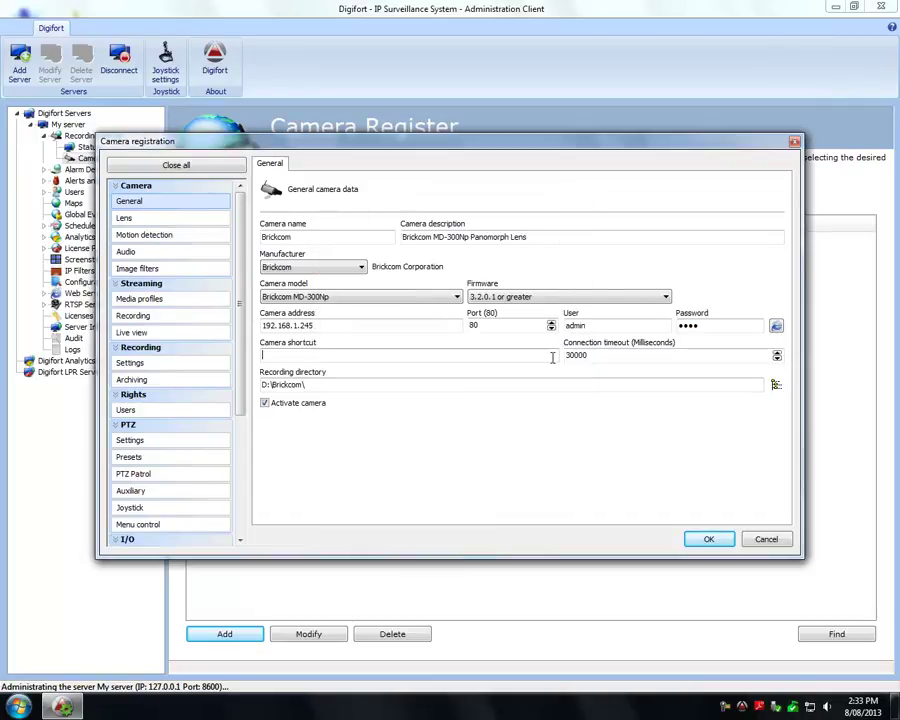
click(140, 217)
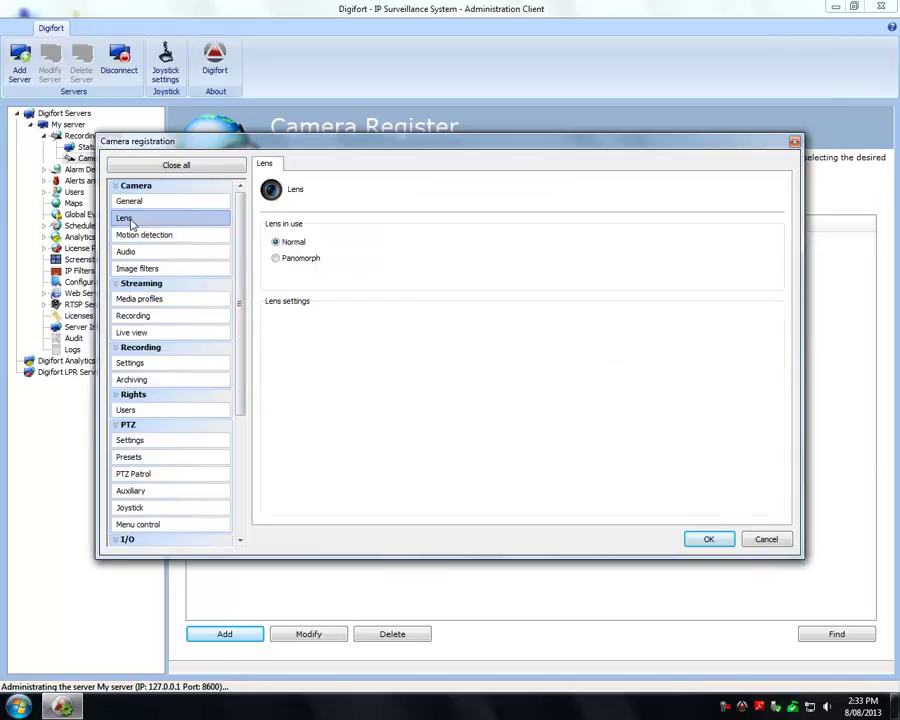
Set the lens to Panomorph with a Ceiling camera position, then view media profiles
click(276, 259)
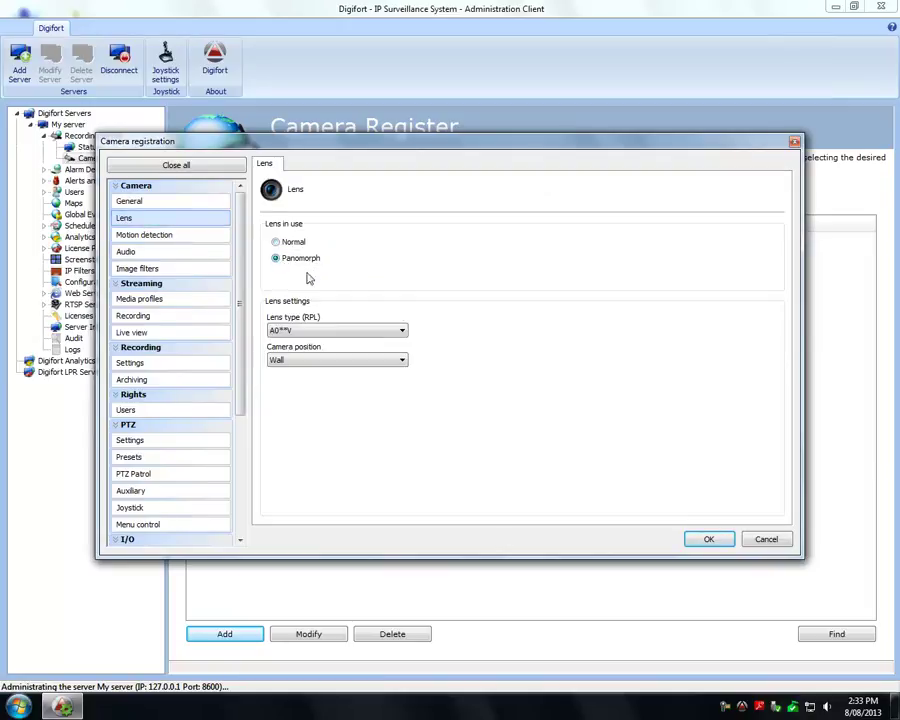
click(389, 361)
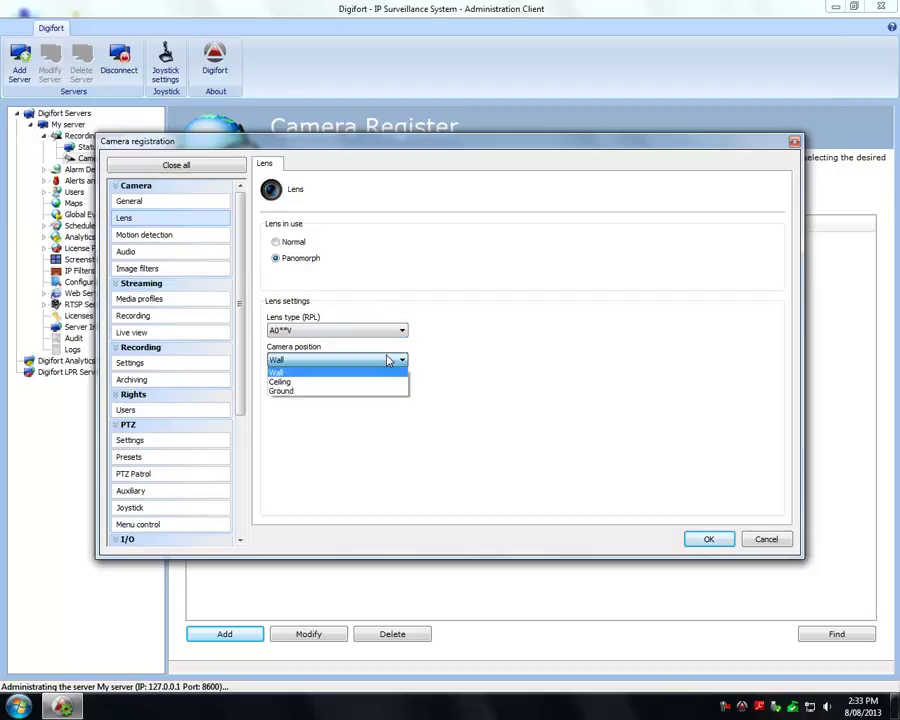
click(336, 383)
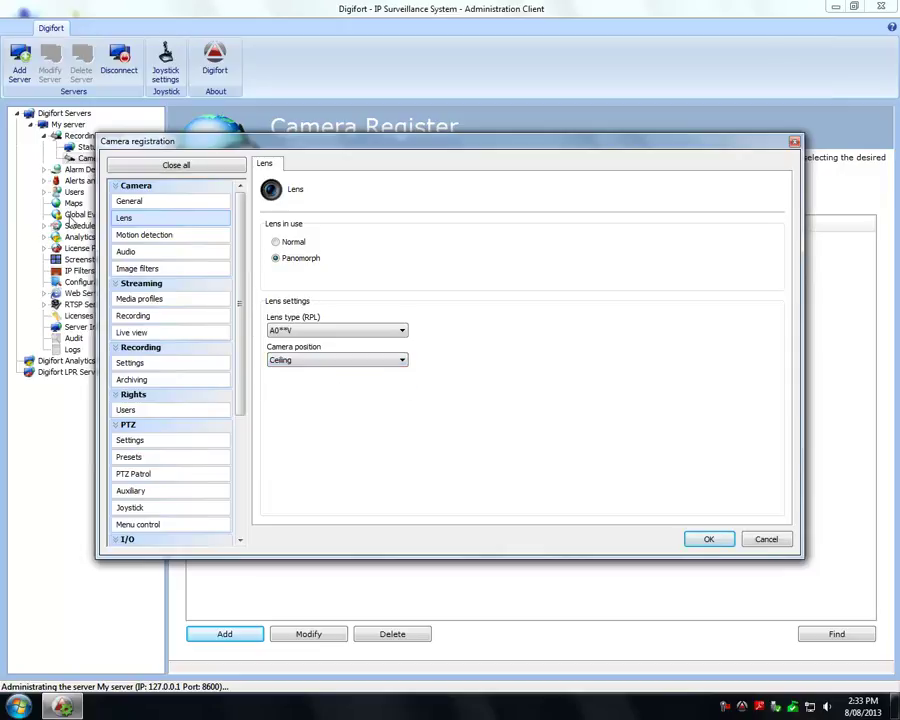
click(130, 298)
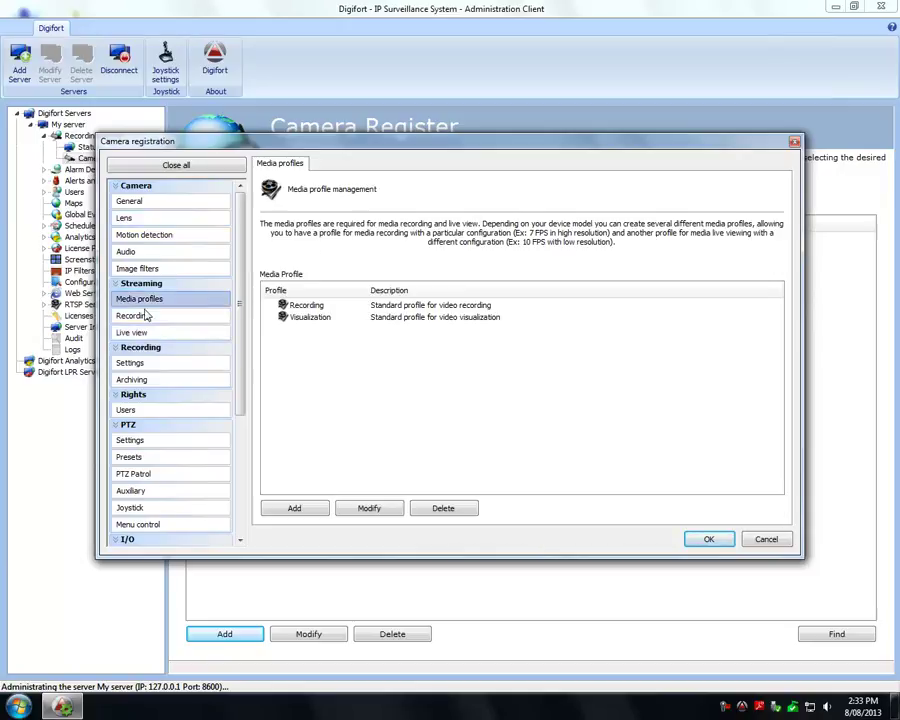
Open the Recording profile and preview the live image in quad and panoramic views
double_click(304, 307)
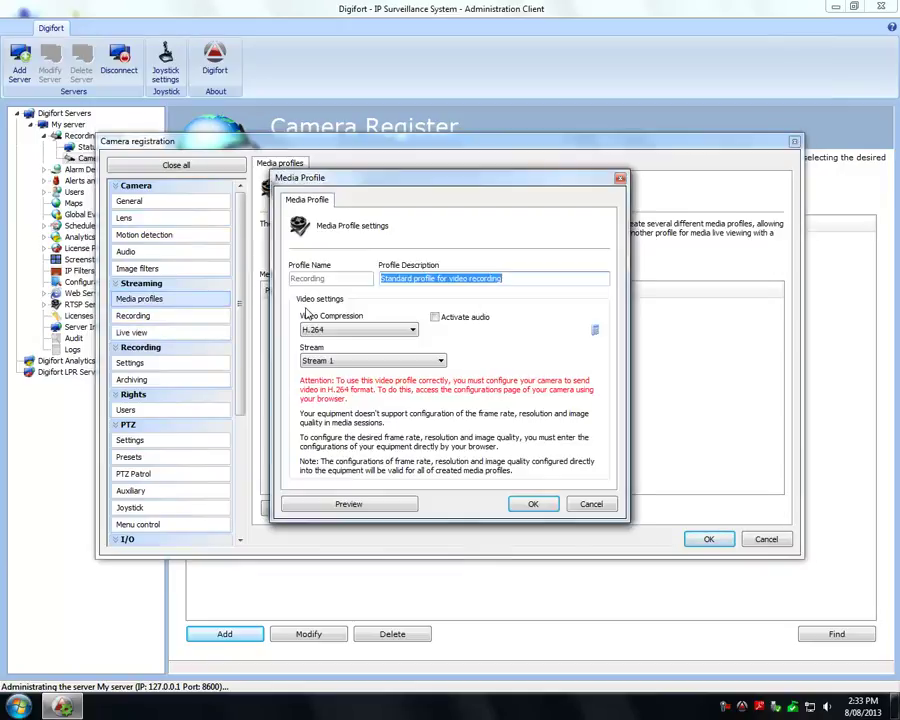
drag(421, 187, 397, 175)
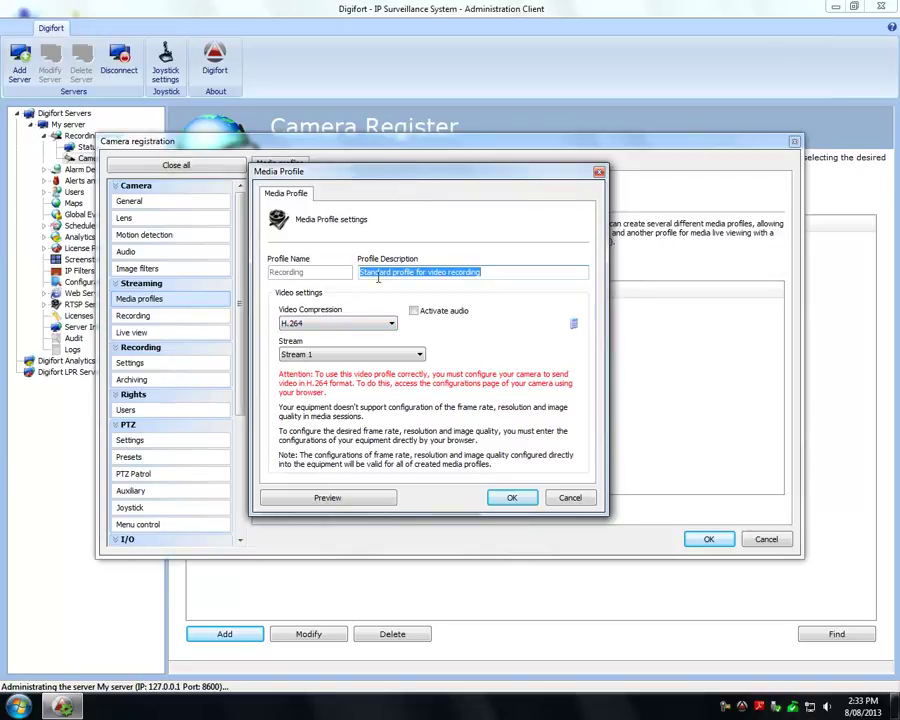
click(345, 500)
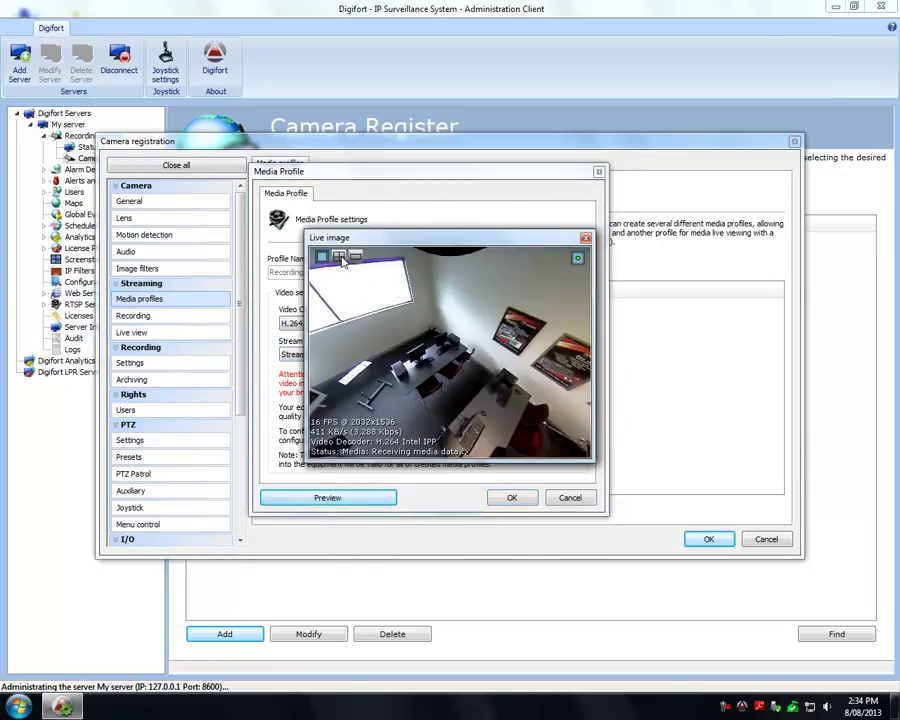
click(339, 257)
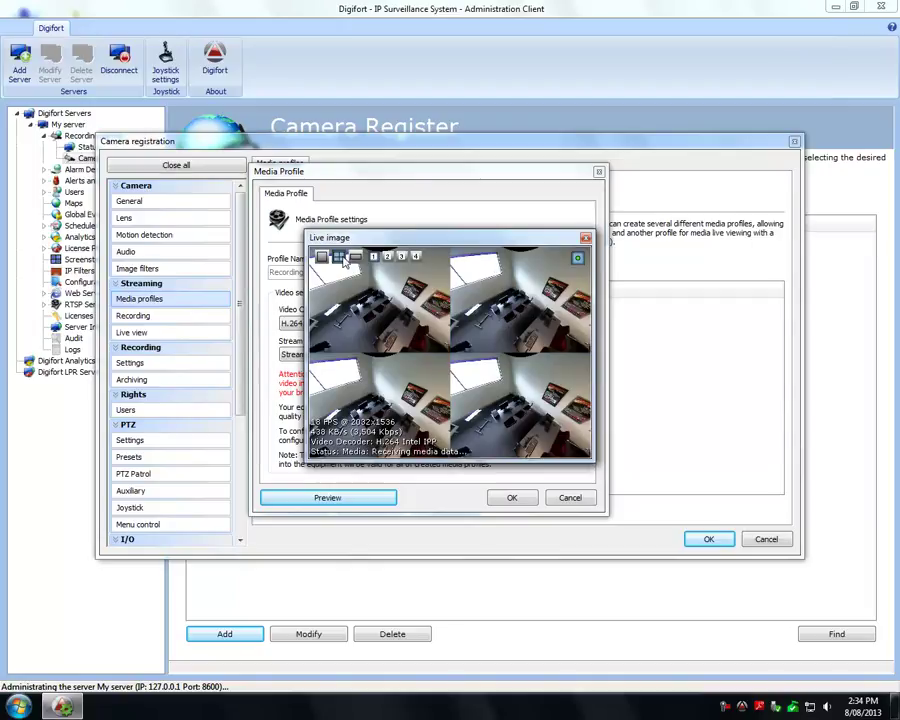
click(355, 257)
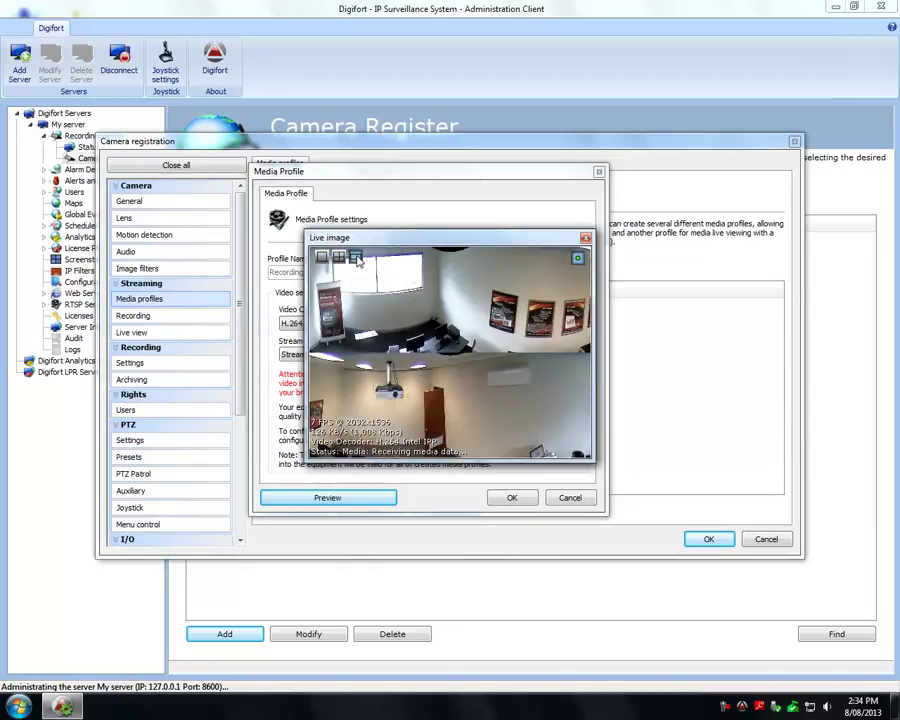
click(586, 239)
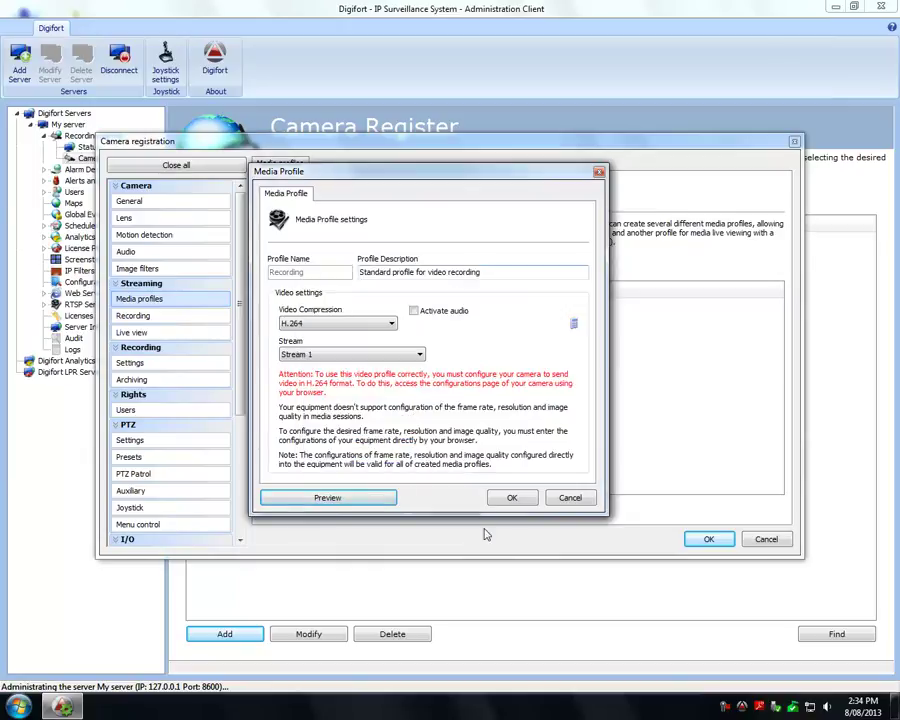
Accept the Recording media profile settings with OK
click(521, 502)
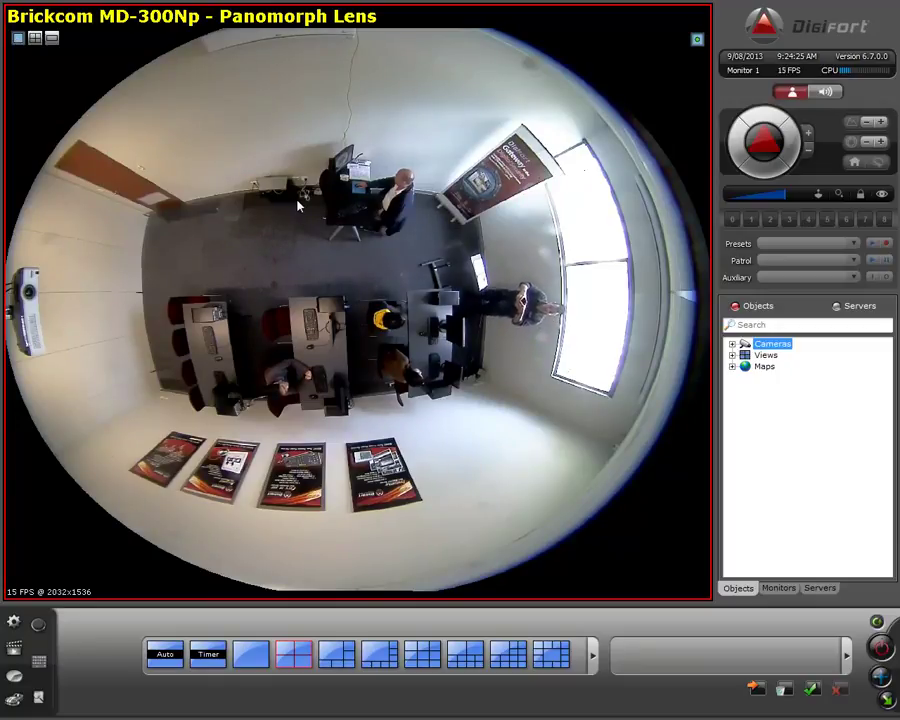
Zoom the fisheye onto the banner corner, pan toward the window, and switch to quad view
scroll(297, 206, up, 3)
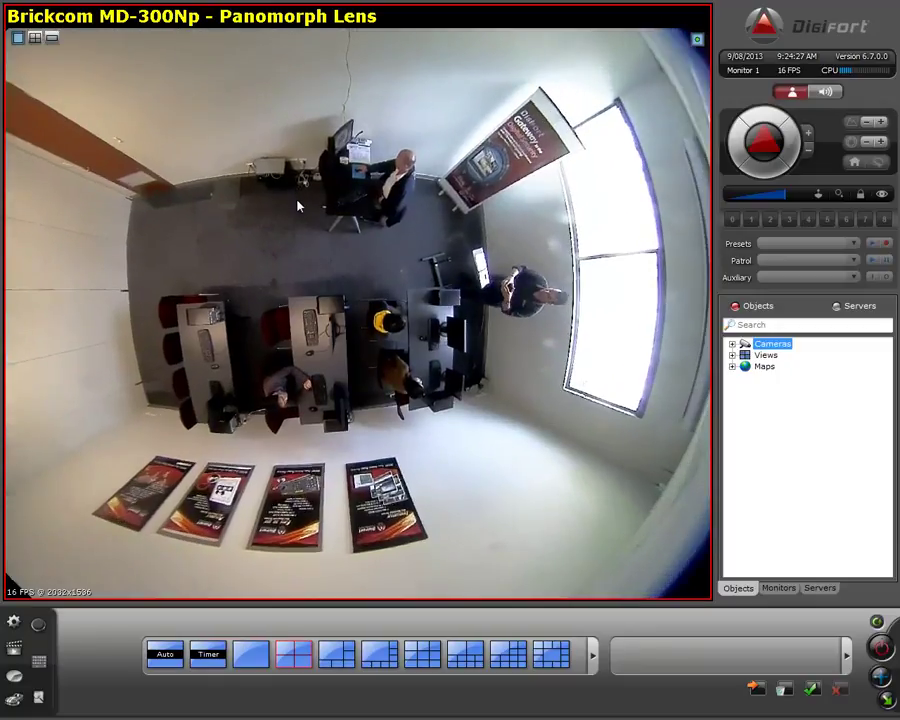
scroll(297, 206, up, 3)
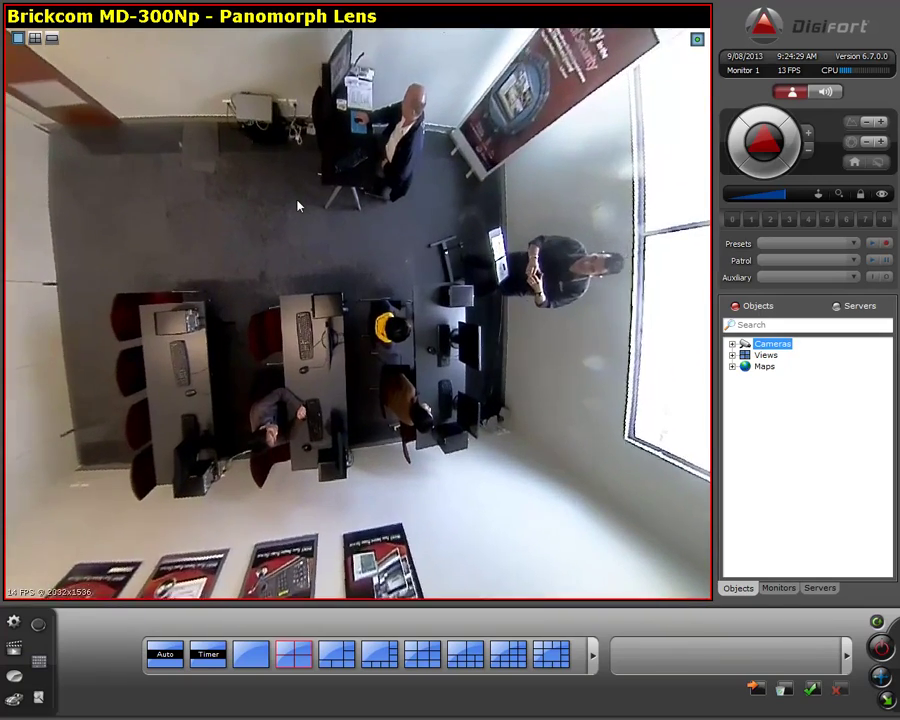
scroll(297, 206, down, 5)
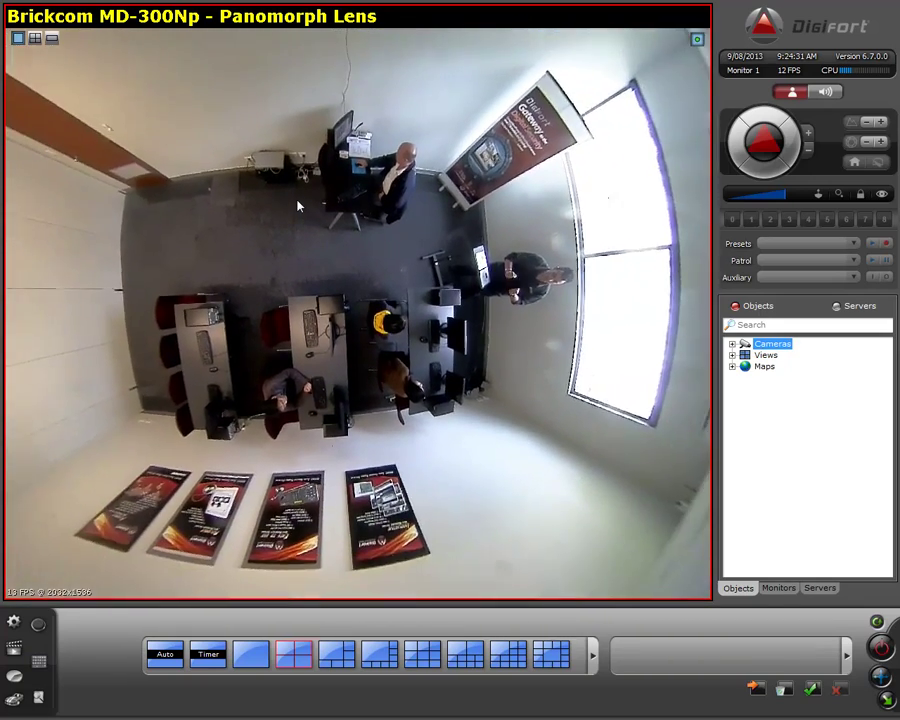
scroll(297, 206, down, 2)
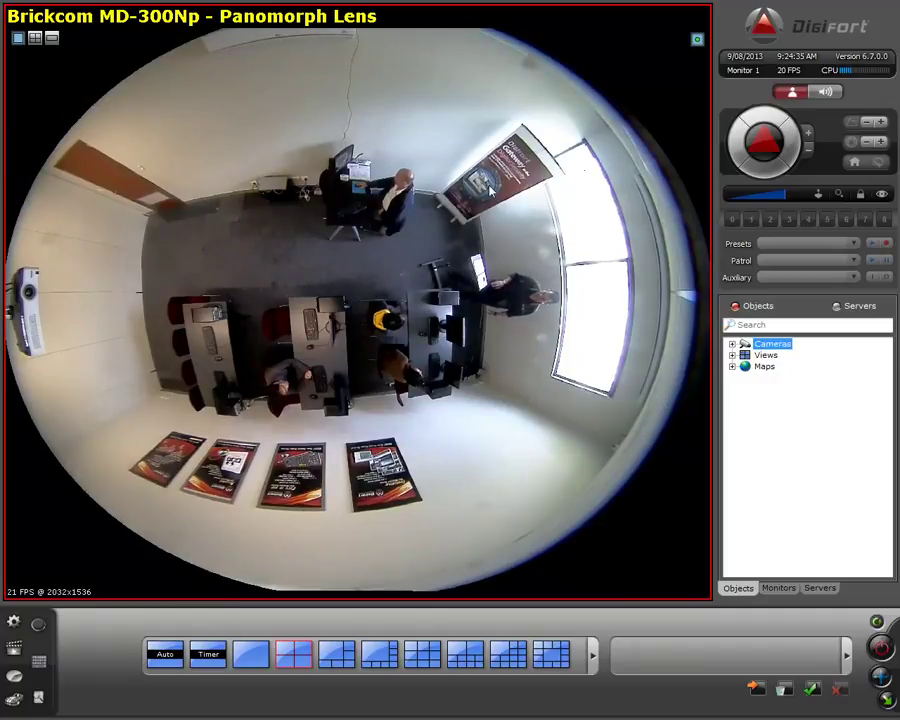
drag(463, 130, 546, 209)
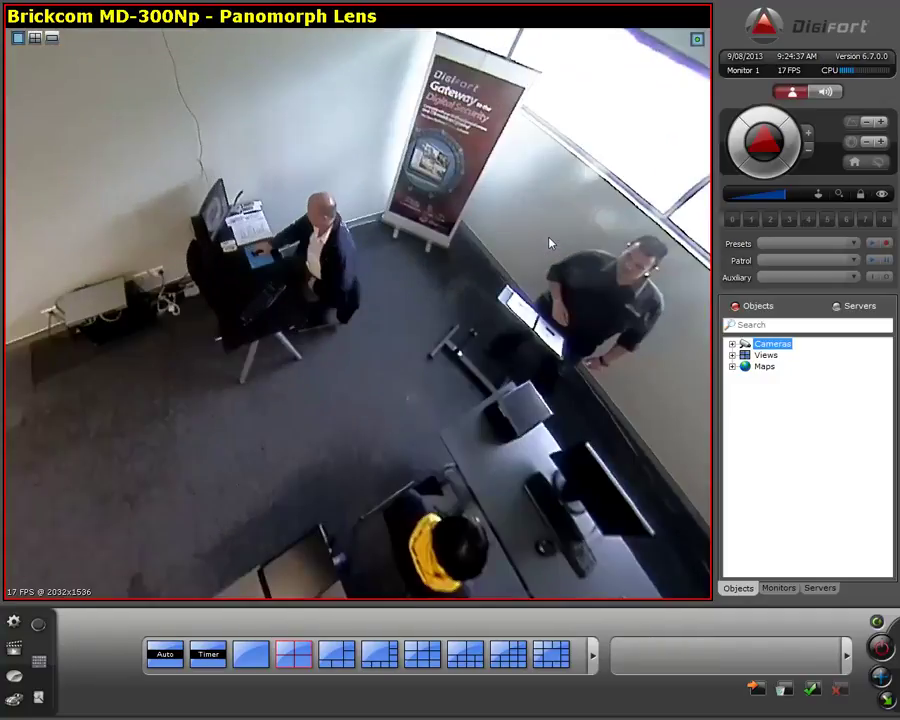
scroll(540, 241, down, 2)
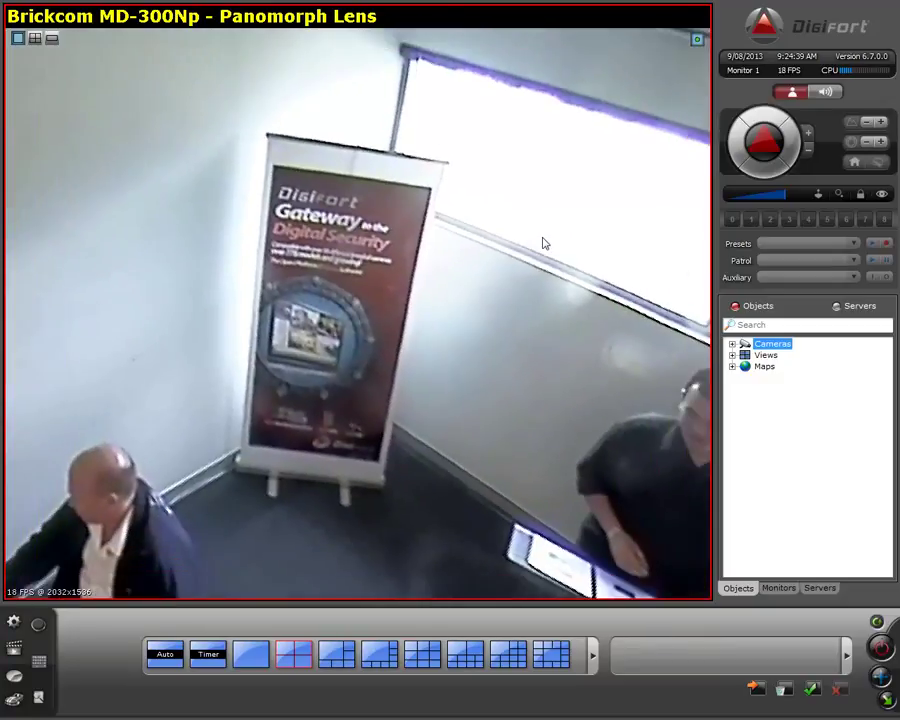
click(793, 150)
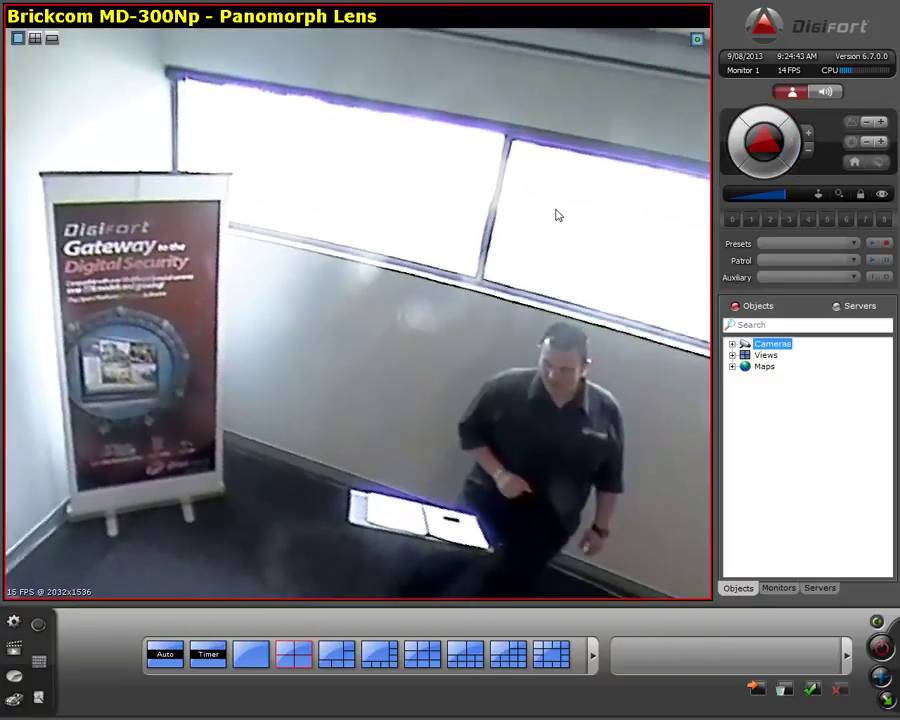
click(35, 38)
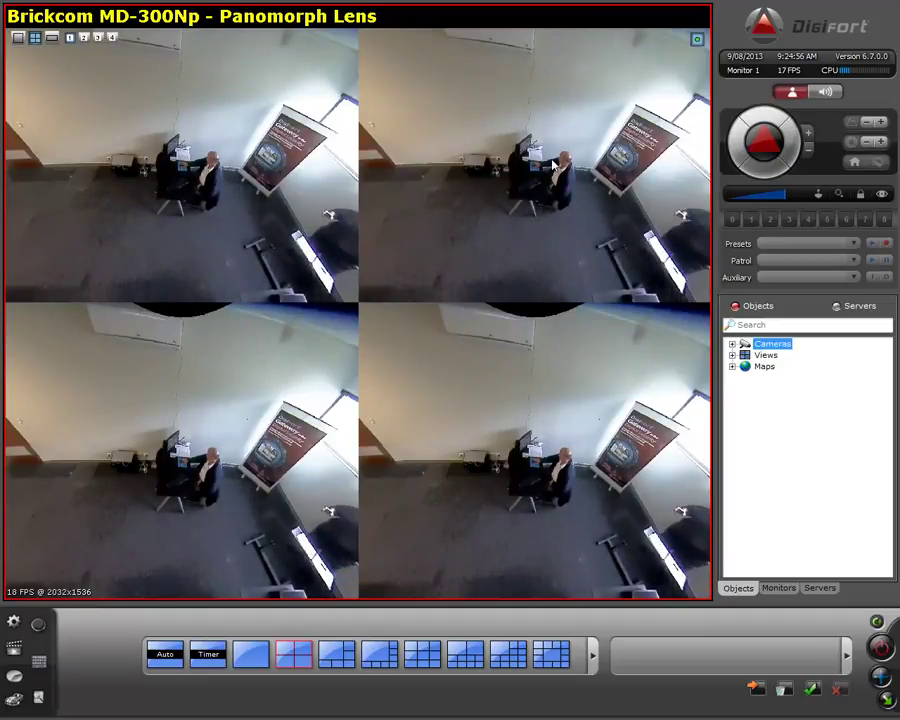
Aim the first view at the banner and seated man, the second at desks and posters
drag(223, 107, 334, 202)
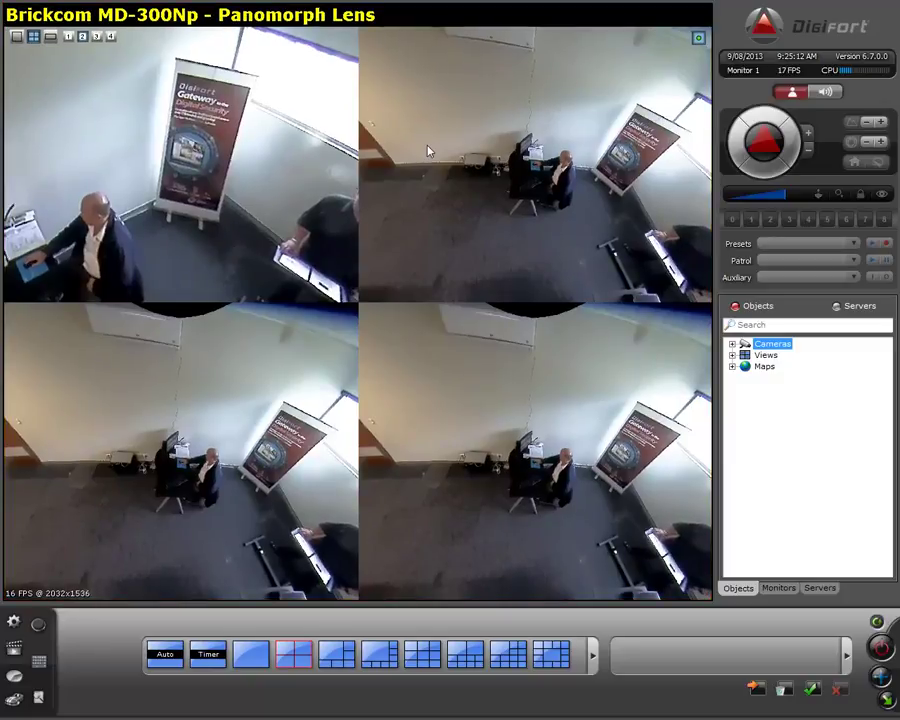
click(427, 150)
scroll(427, 150, down, 5)
scroll(432, 150, down, 5)
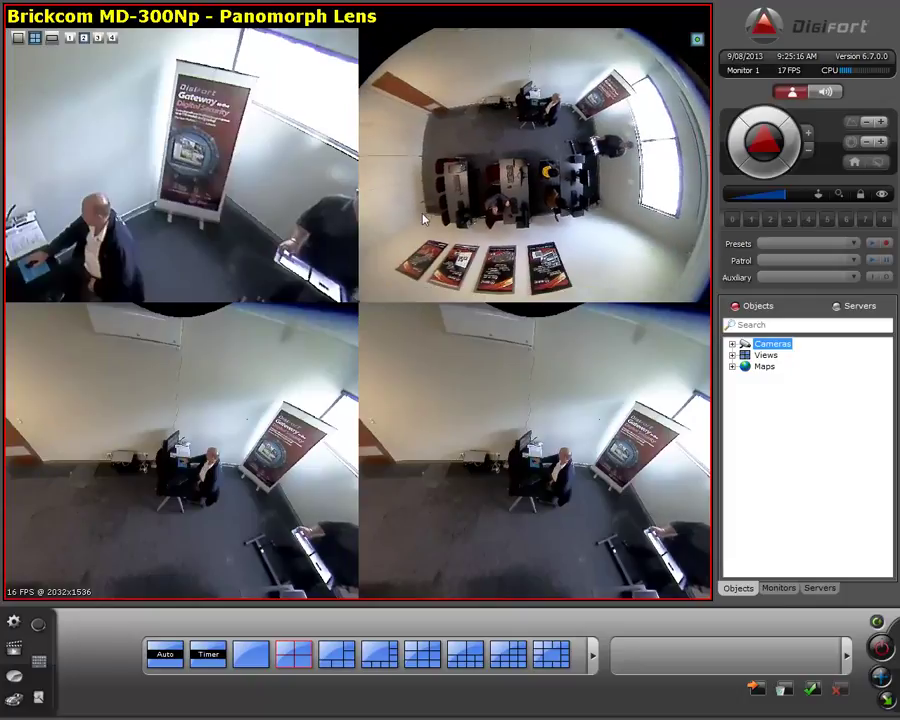
drag(584, 298, 586, 298)
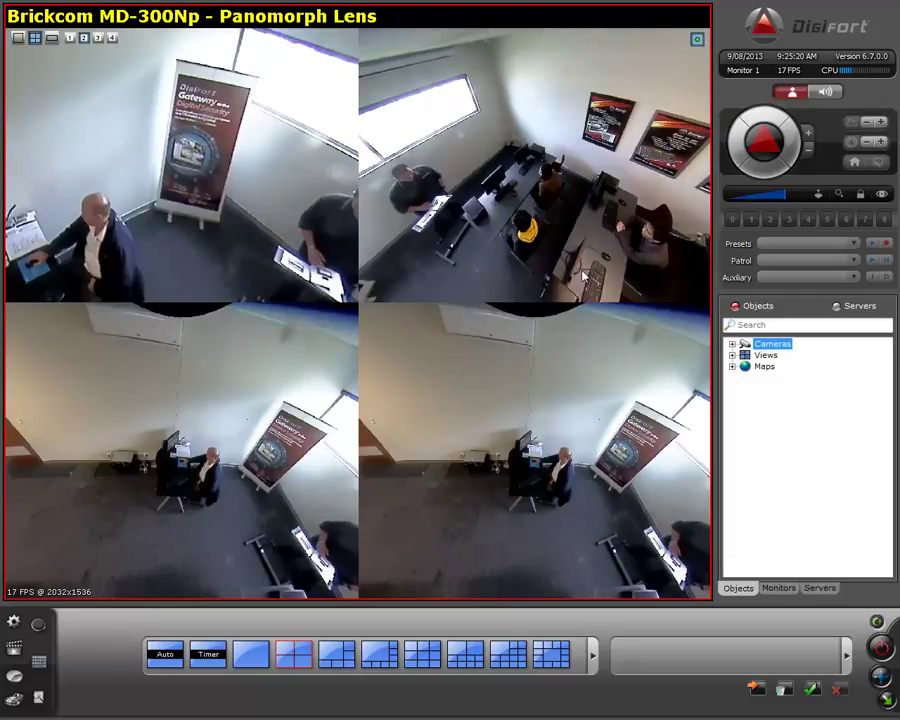
click(772, 168)
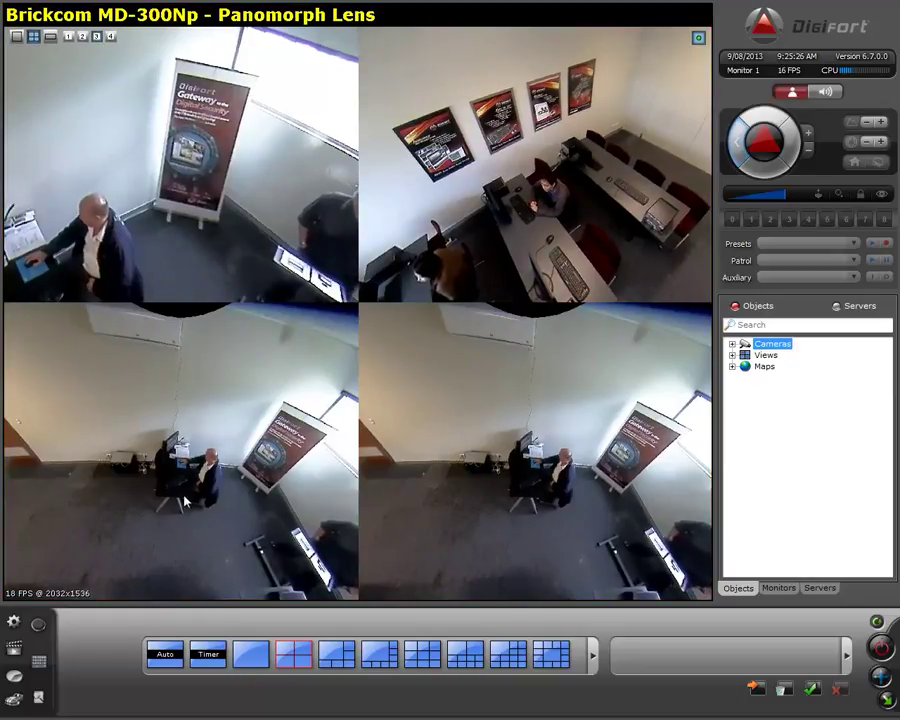
Zoom the third view to a top-down view of the desks
scroll(160, 440, down, 3)
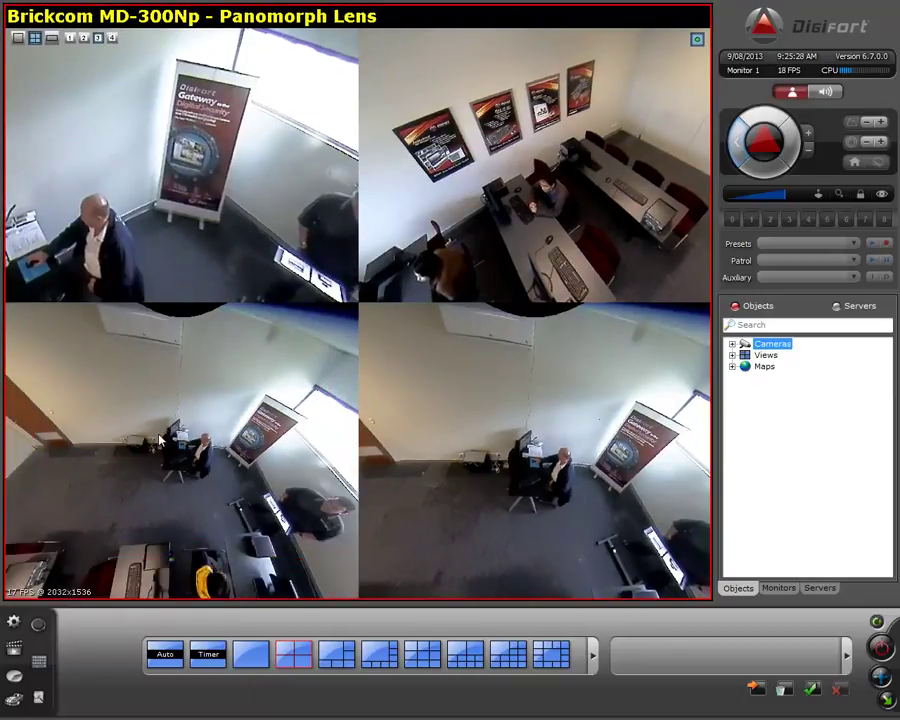
scroll(160, 440, down, 2)
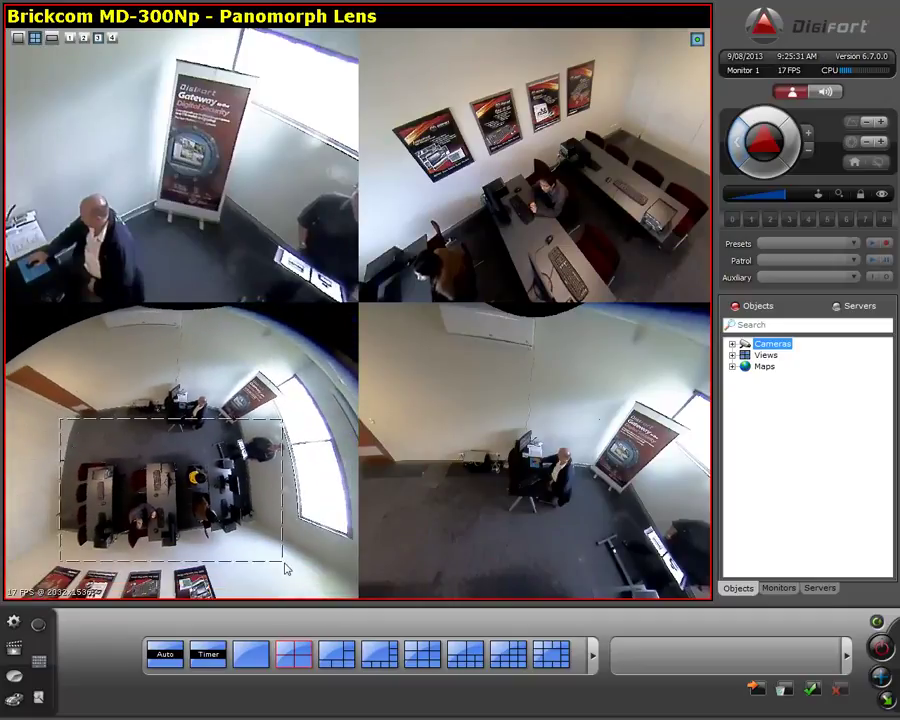
drag(285, 568, 283, 563)
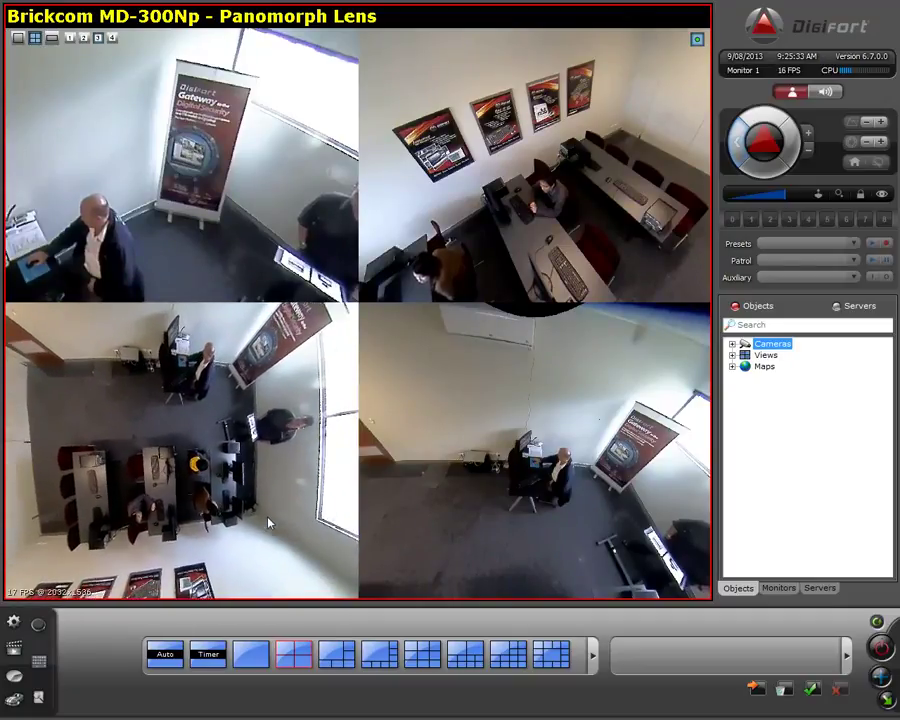
scroll(183, 447, up, 1)
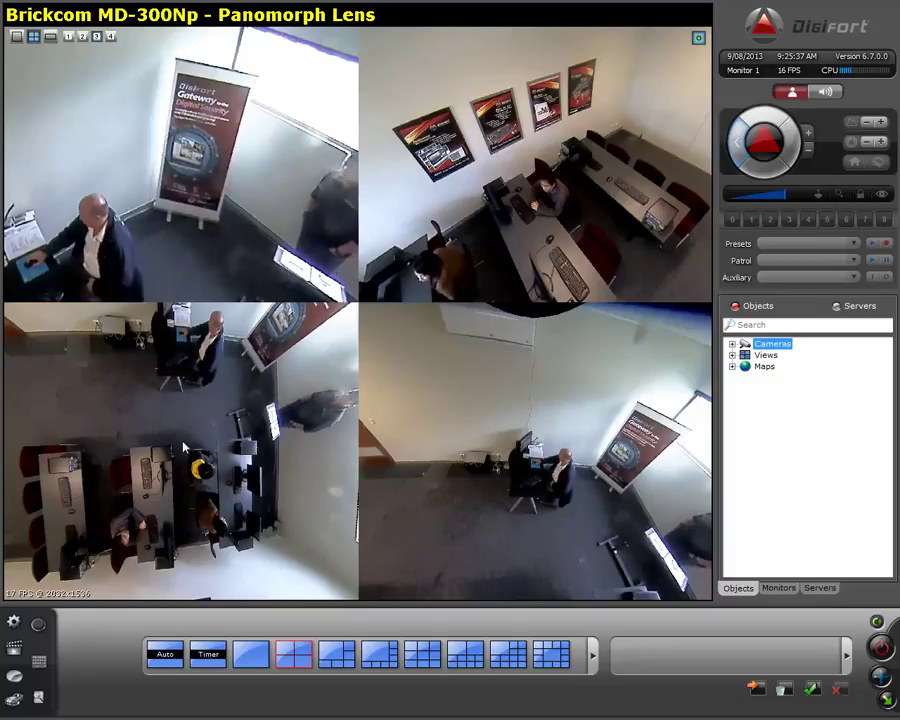
Pan, tilt and zoom the fourth view onto a close-up of desks with two seated workers
click(112, 38)
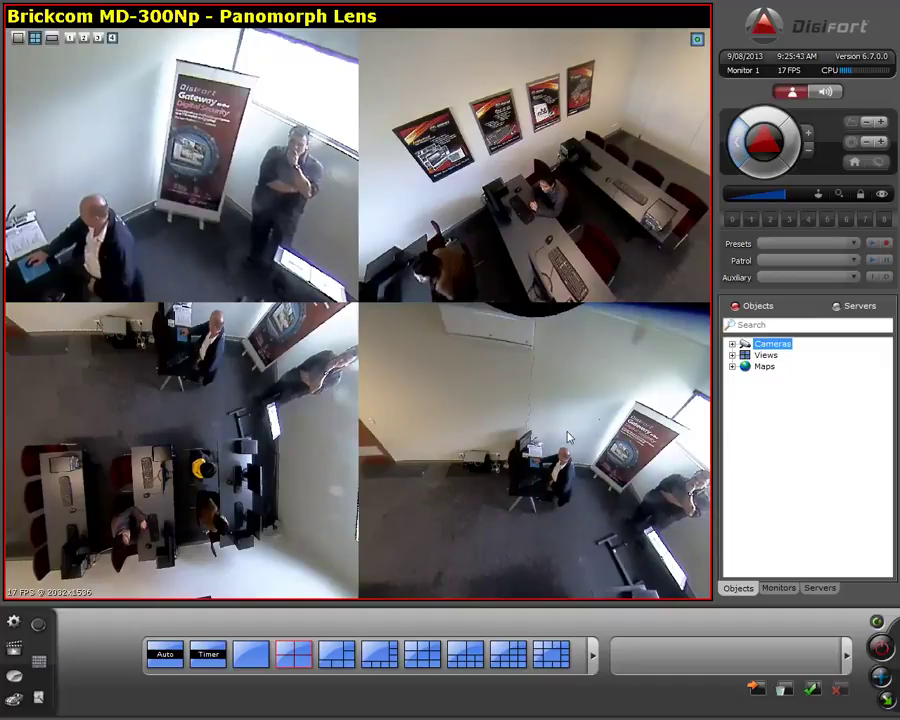
drag(712, 573, 712, 573)
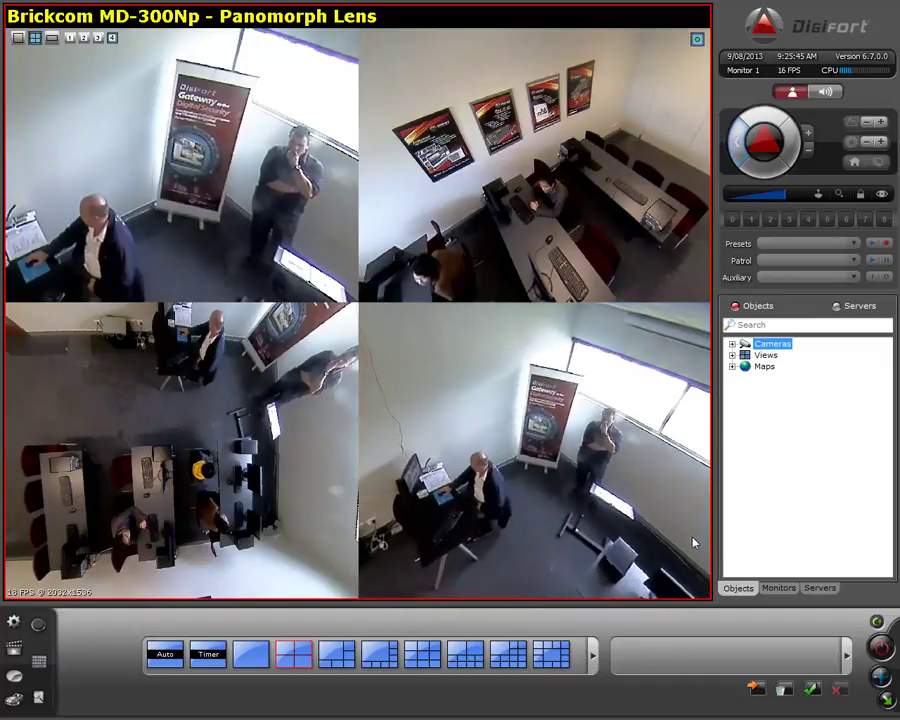
click(790, 158)
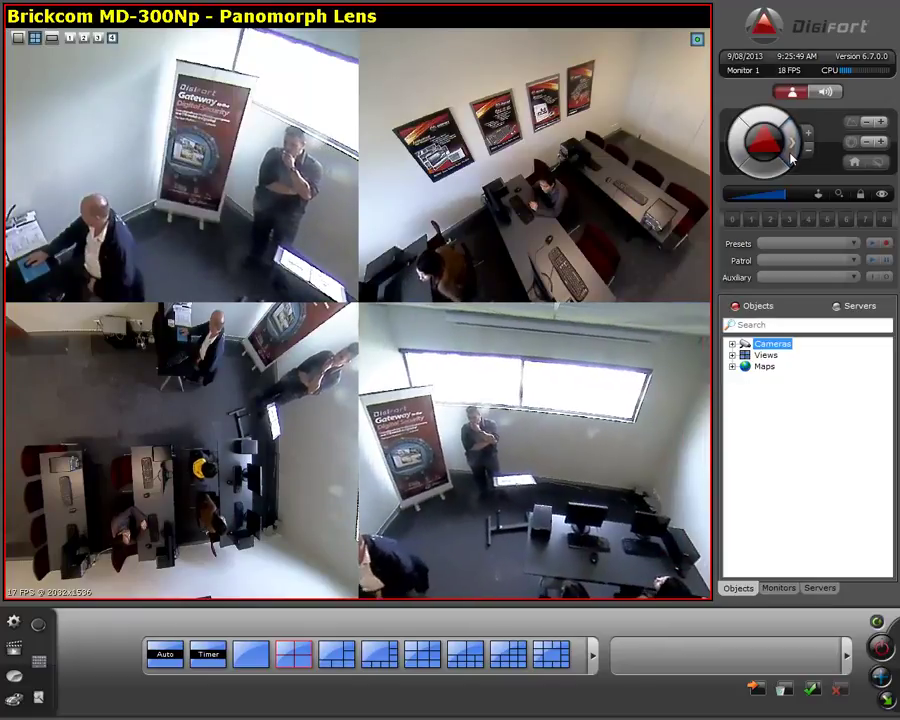
click(790, 158)
click(790, 158)
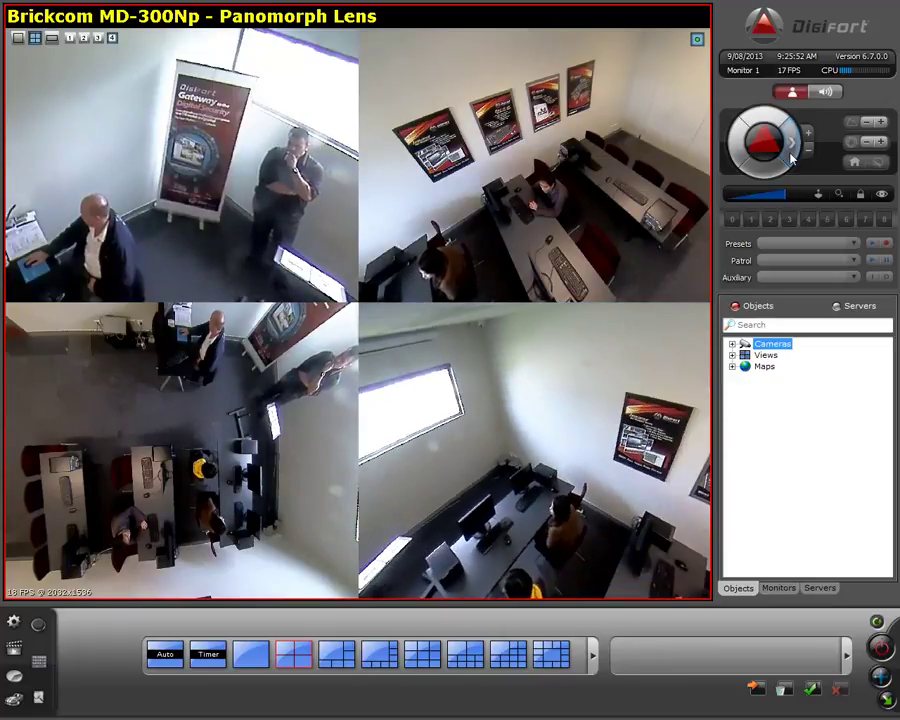
click(790, 158)
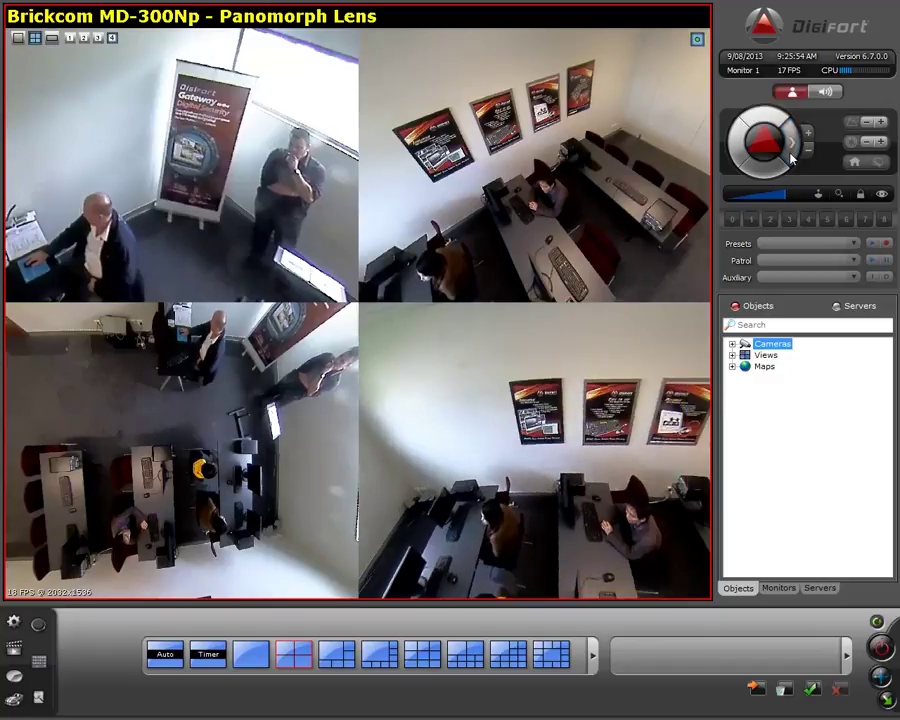
click(540, 427)
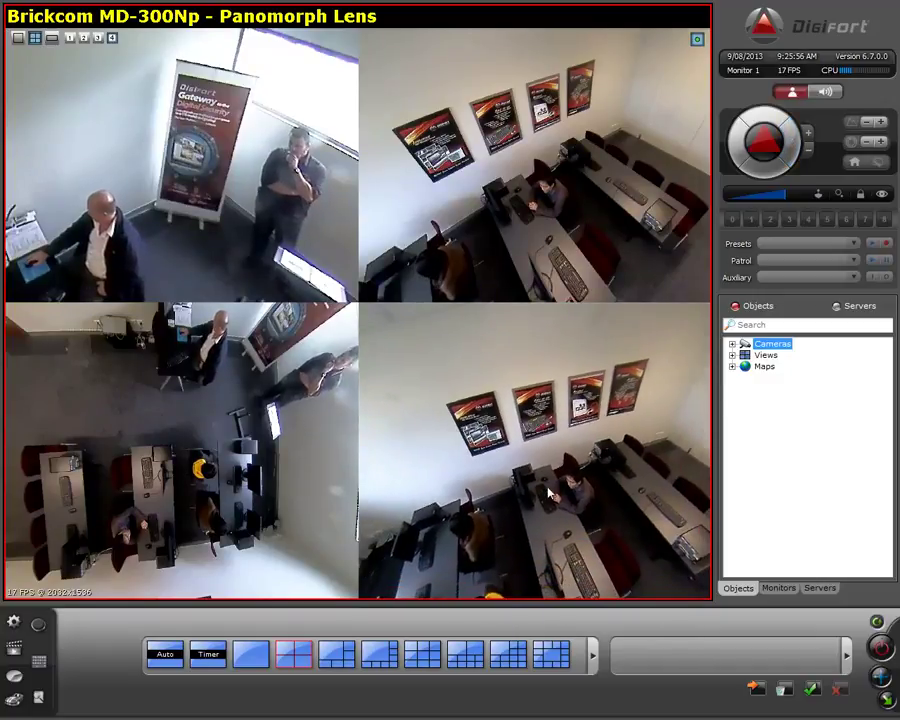
click(766, 178)
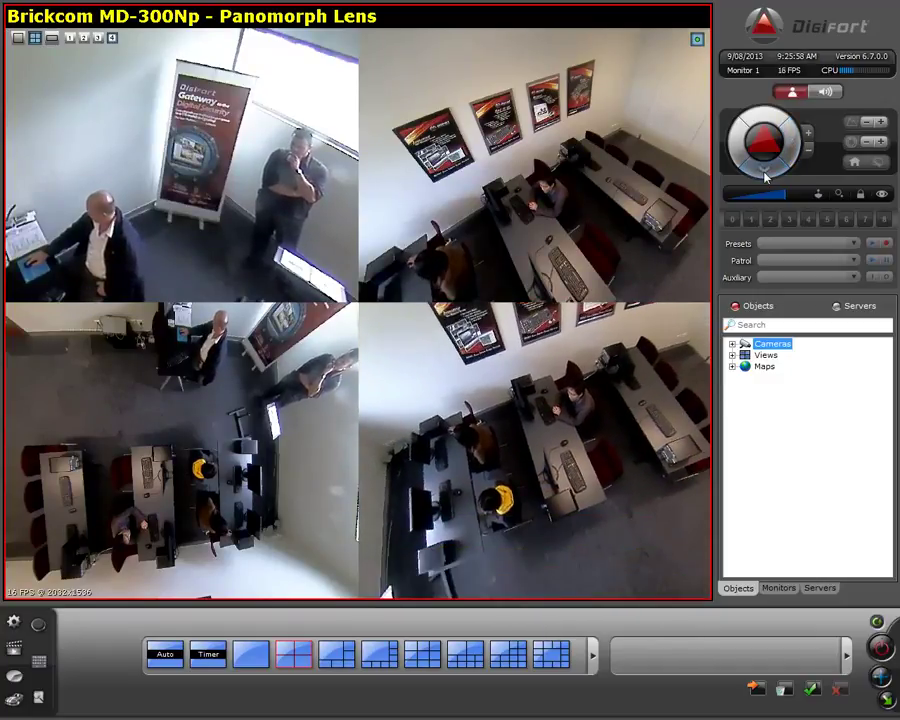
scroll(540, 436, up, 2)
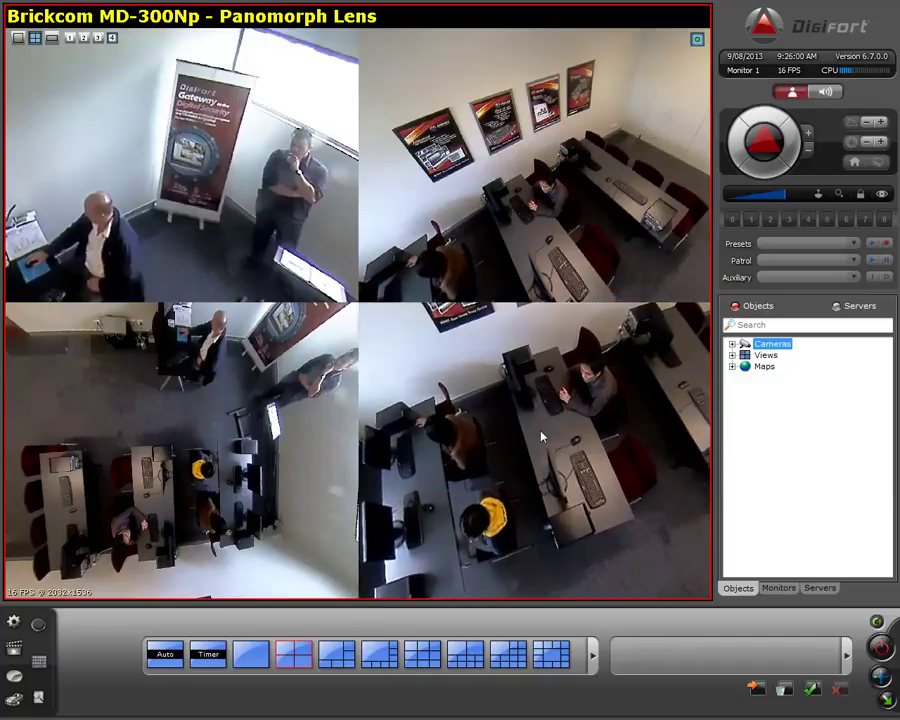
scroll(540, 436, up, 2)
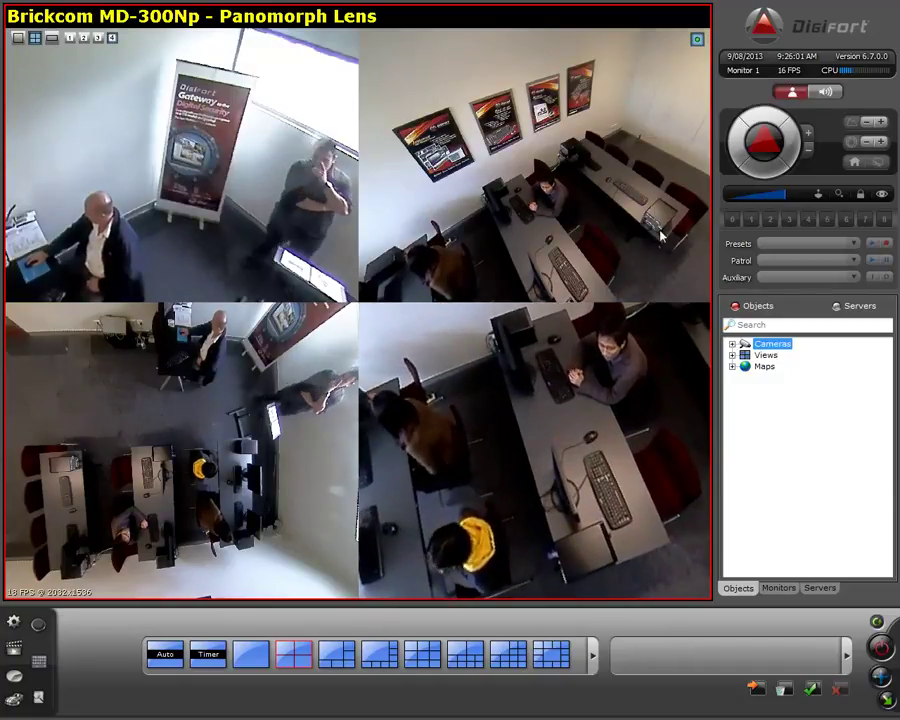
click(740, 150)
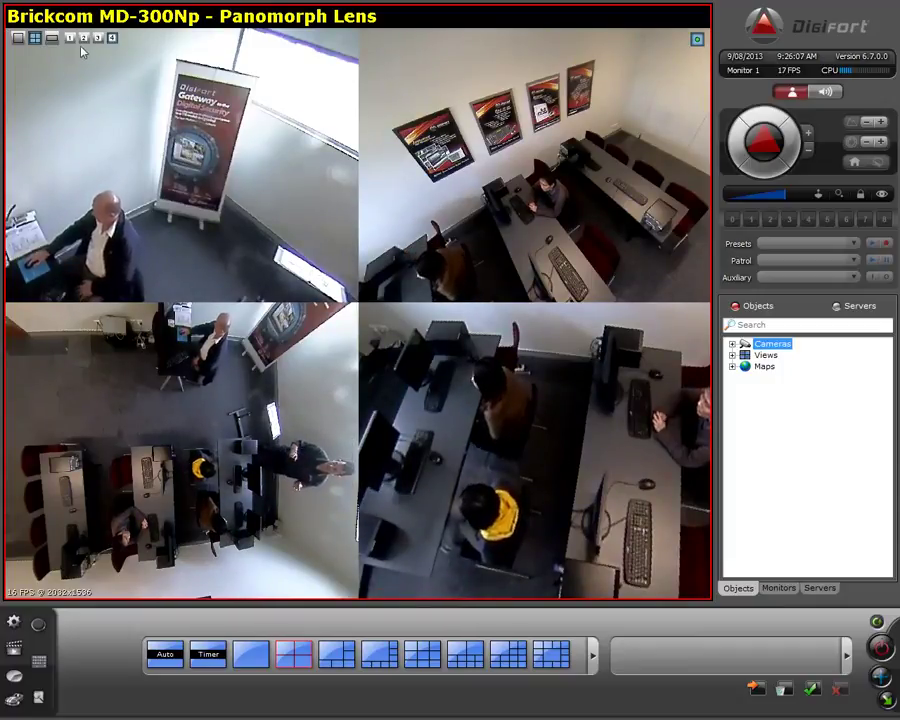
Show the camera as two panoramic strips and rotate the panorama around the room
click(52, 39)
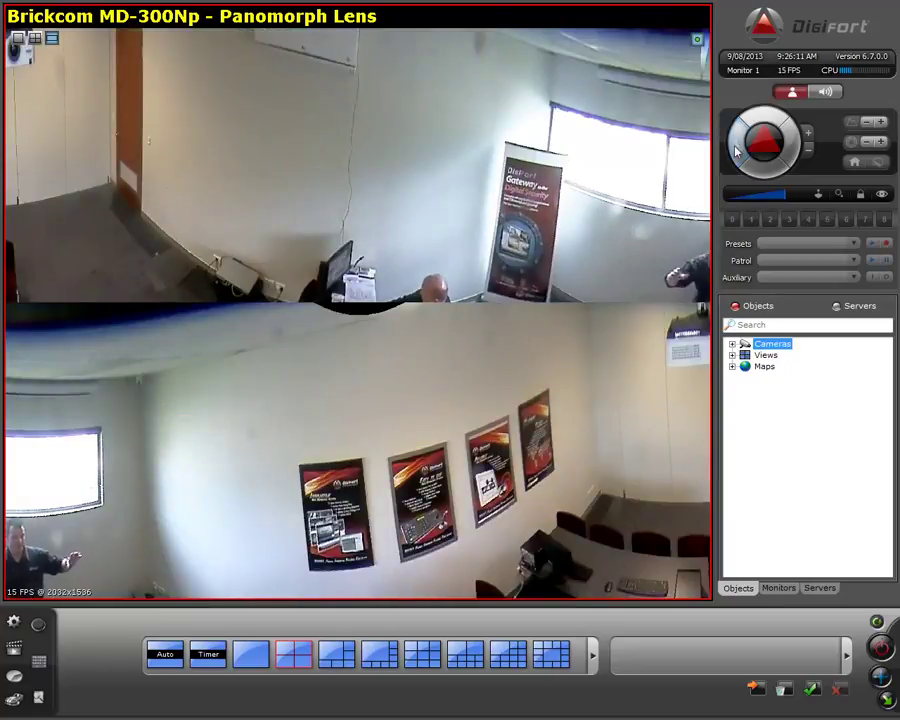
mouse_move(736, 150)
mouse_down()
mouse_move(798, 144)
mouse_move(744, 148)
mouse_up()
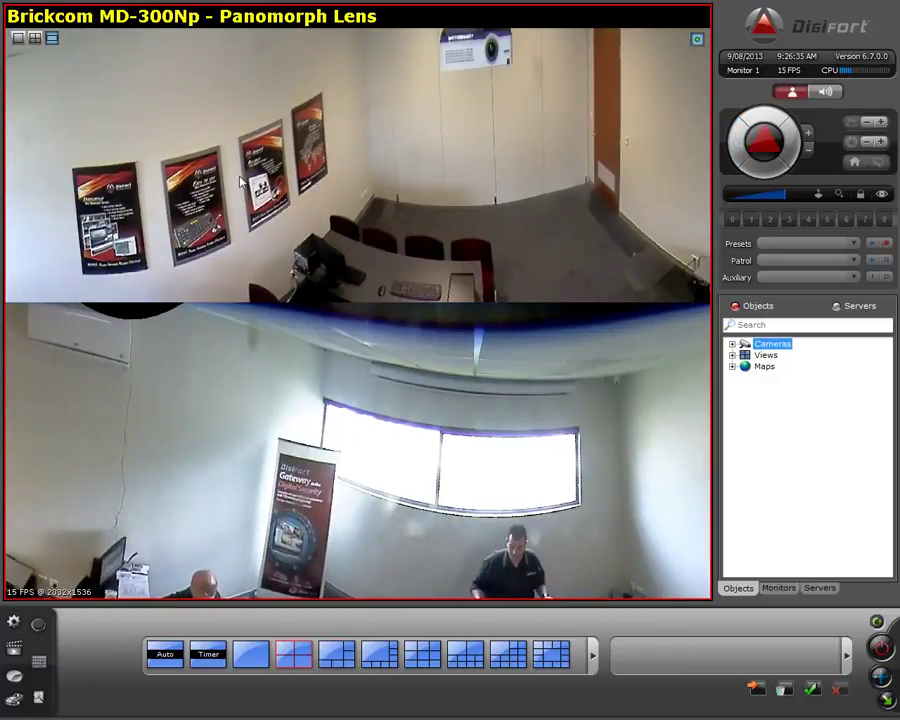
Go back to a single view and zoom out to the full fisheye circle
click(17, 39)
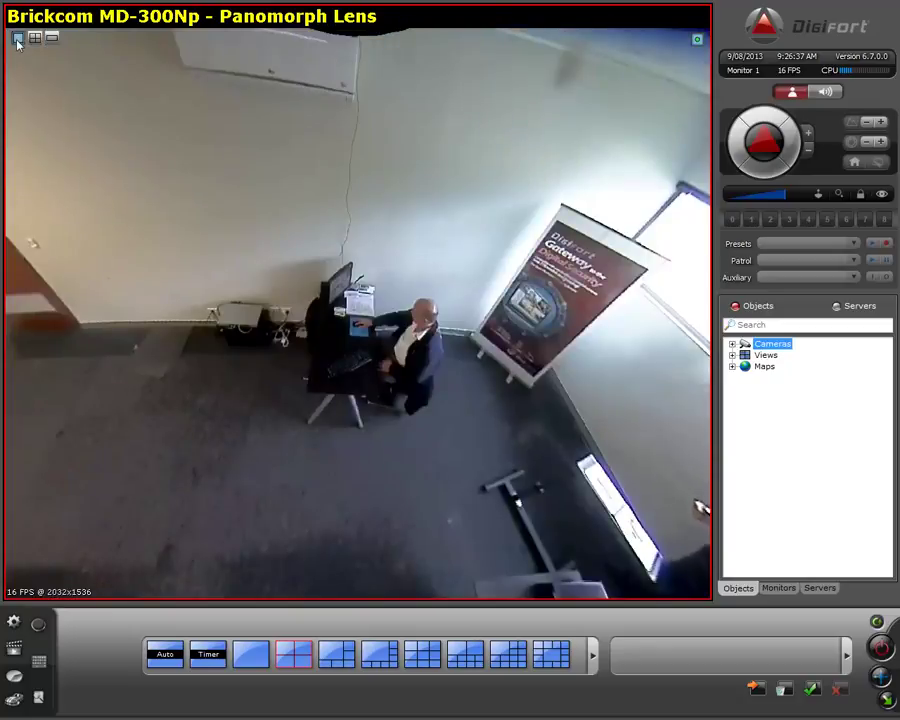
scroll(231, 290, down, 5)
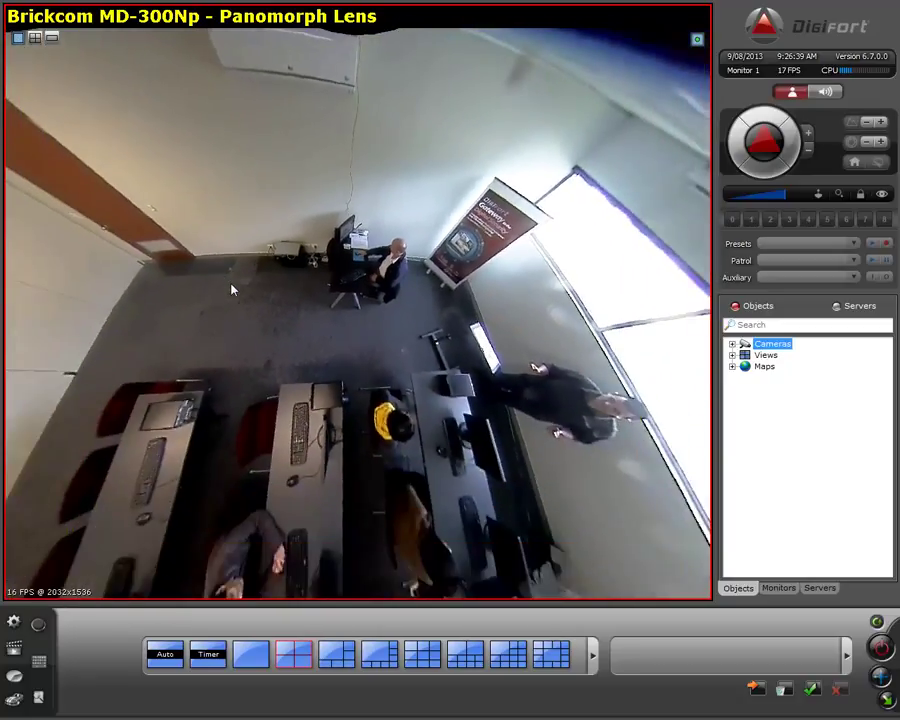
scroll(231, 290, down, 5)
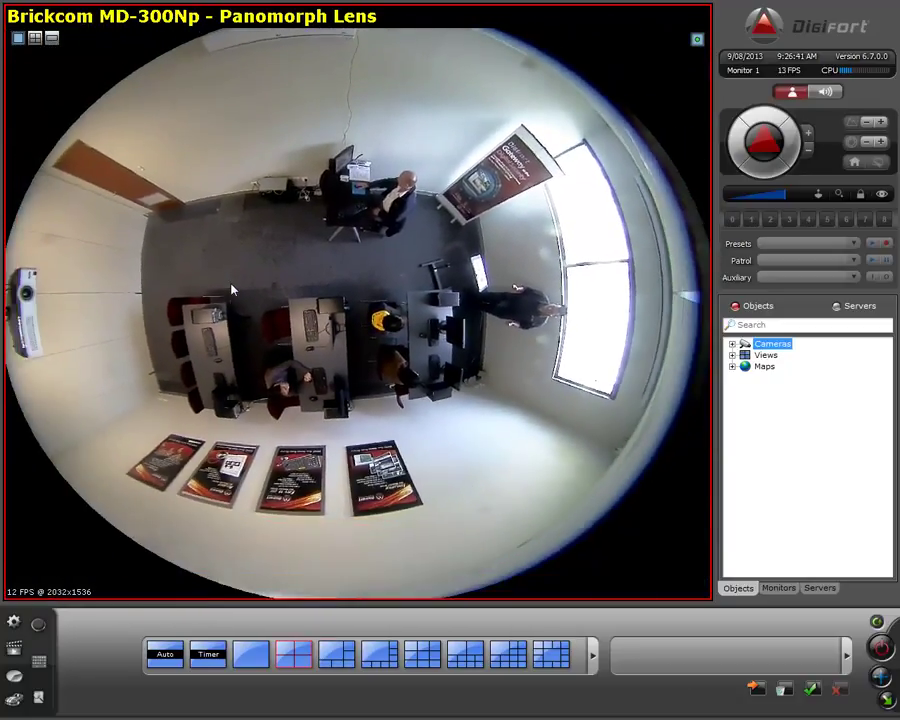